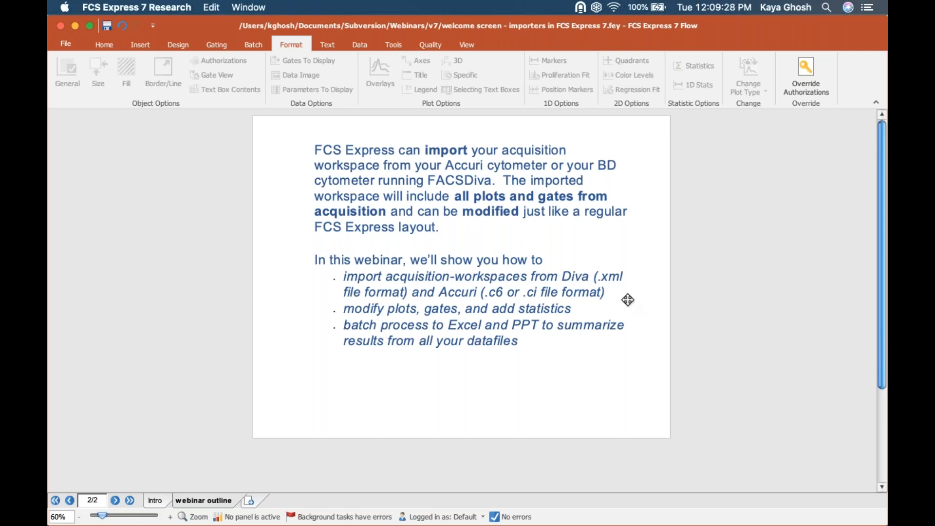
Step: Review the webinar outline points on importing acquisition workspaces, modifying plots and gates, and batch processing to Excel and PPT
{"action": "left_click", "coordinate": [607, 290]}
{"action": "left_click", "coordinate": [606, 291]}
{"action": "left_click_drag", "start_coordinate": [604, 292], "coordinate": [366, 276]}
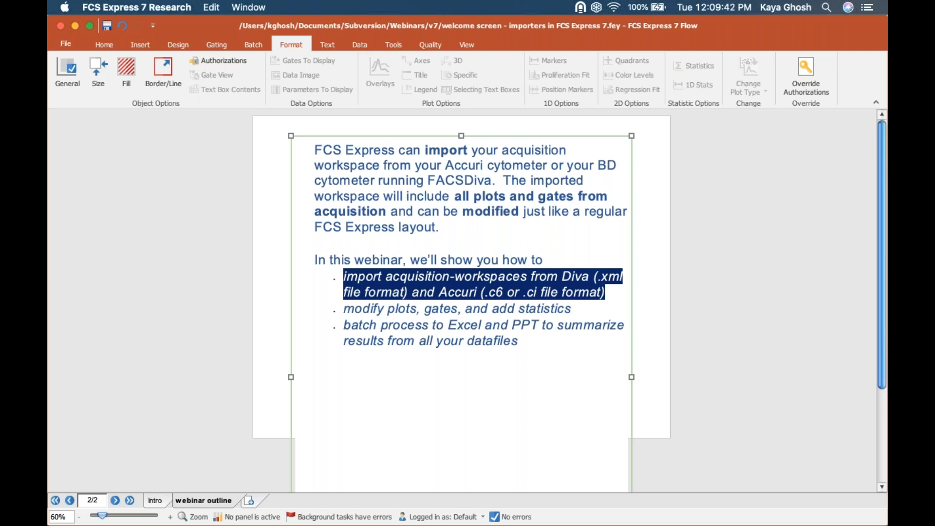
{"action": "left_click", "coordinate": [509, 309]}
{"action": "triple_click", "coordinate": [509, 309]}
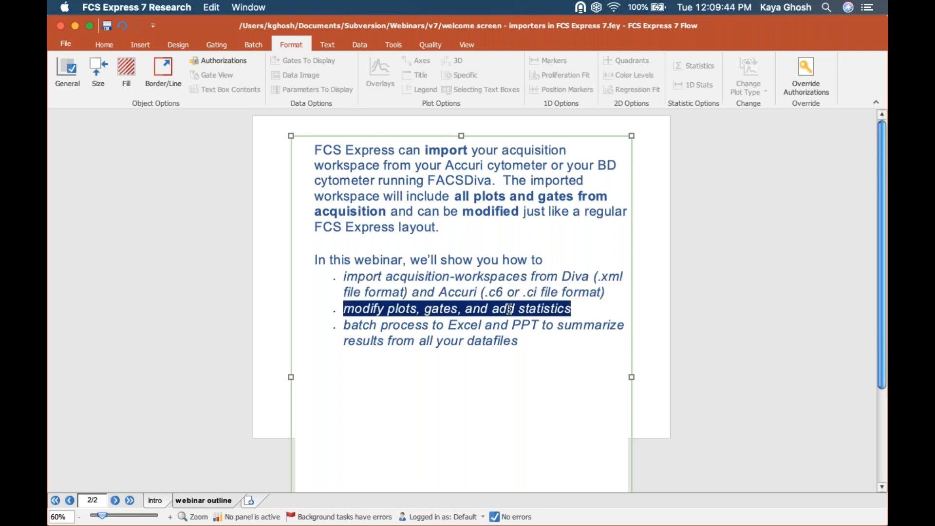
{"action": "left_click", "coordinate": [530, 345]}
{"action": "triple_click", "coordinate": [349, 324]}
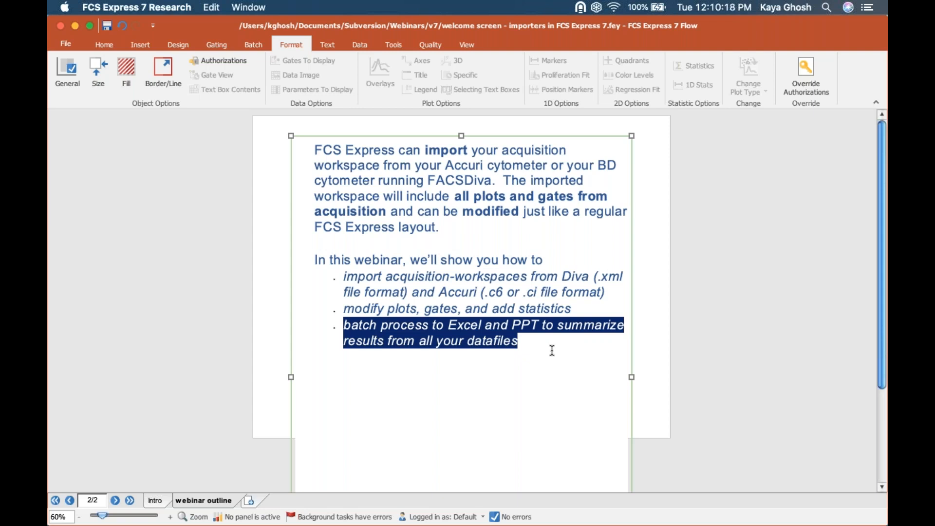
{"action": "left_click", "coordinate": [171, 343]}
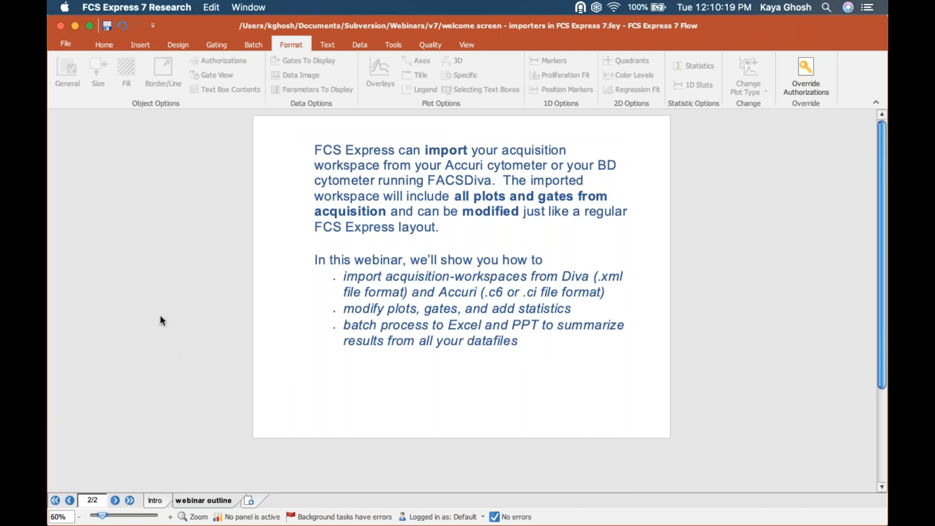
Step: Start a BD FACSDiva import using Experiment_003.xml from the DiVa Data folder in Flow Cytometry Examples
{"action": "left_click", "coordinate": [66, 44]}
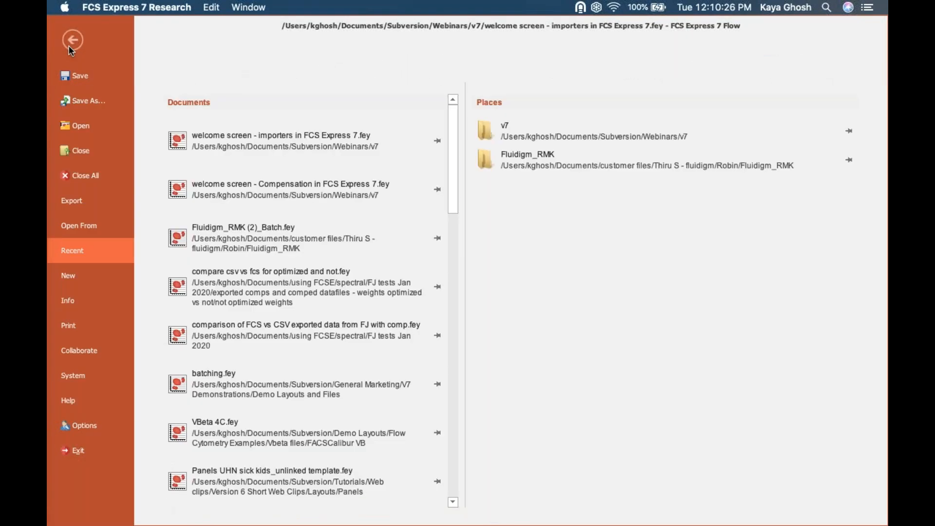
{"action": "left_click", "coordinate": [82, 227]}
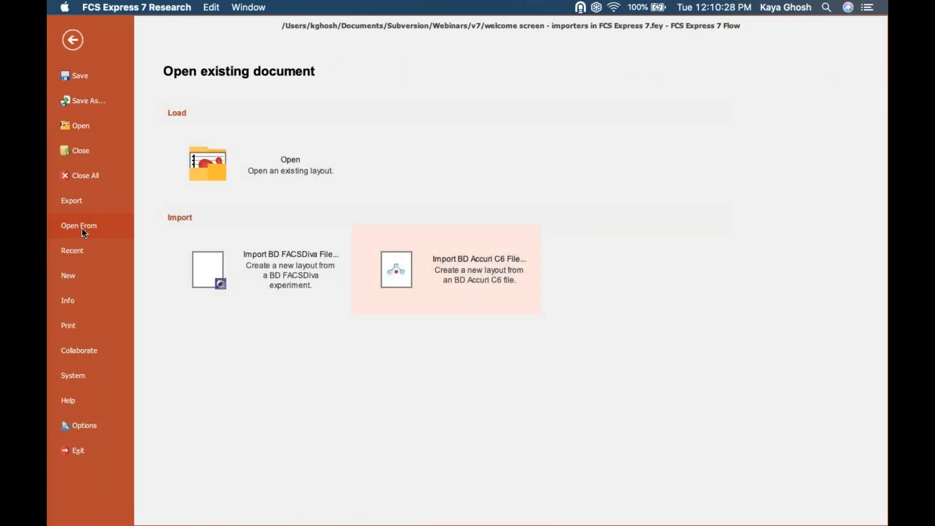
{"action": "left_click", "coordinate": [266, 276]}
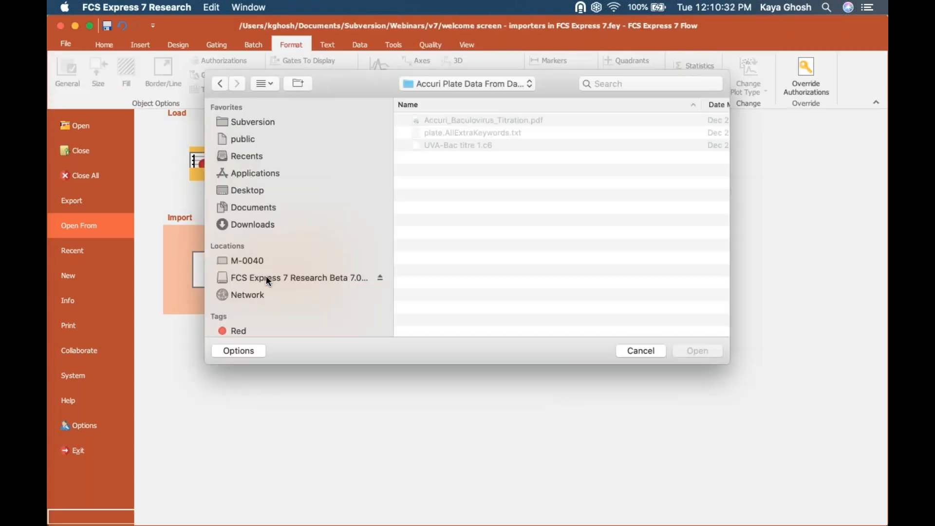
{"action": "left_click", "coordinate": [479, 82]}
{"action": "left_click", "coordinate": [467, 111]}
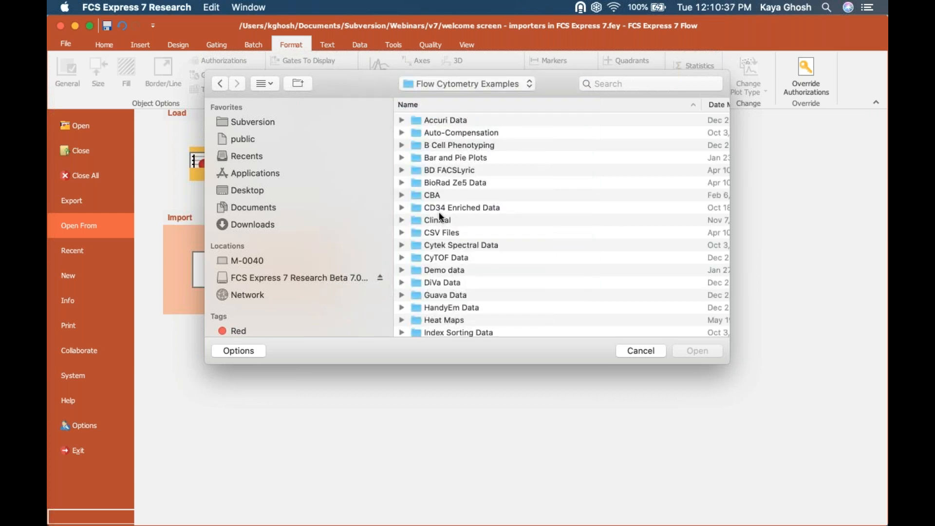
{"action": "double_click", "coordinate": [437, 283]}
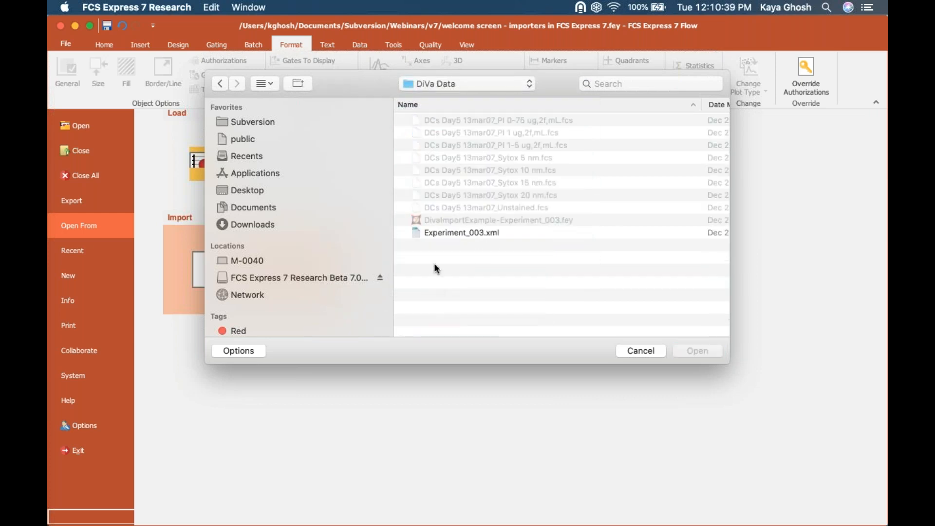
{"action": "left_click", "coordinate": [428, 232]}
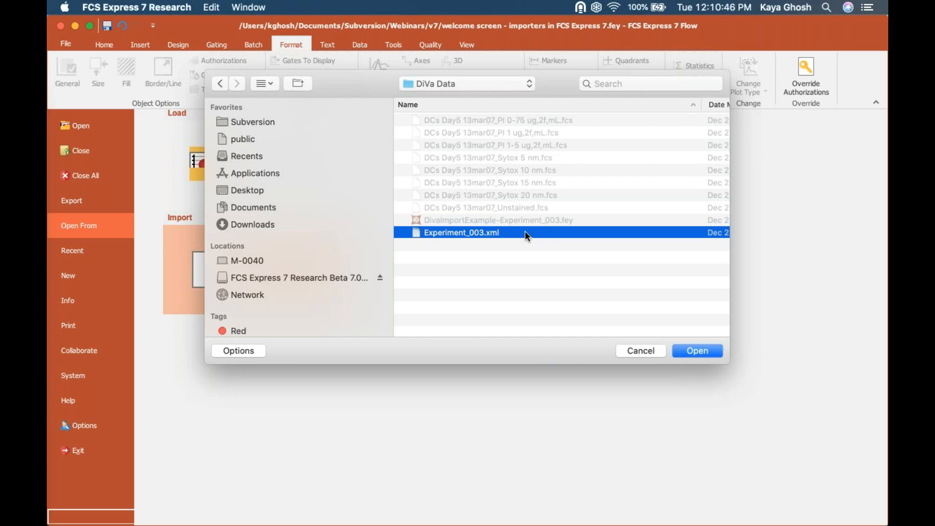
{"action": "left_click", "coordinate": [692, 350]}
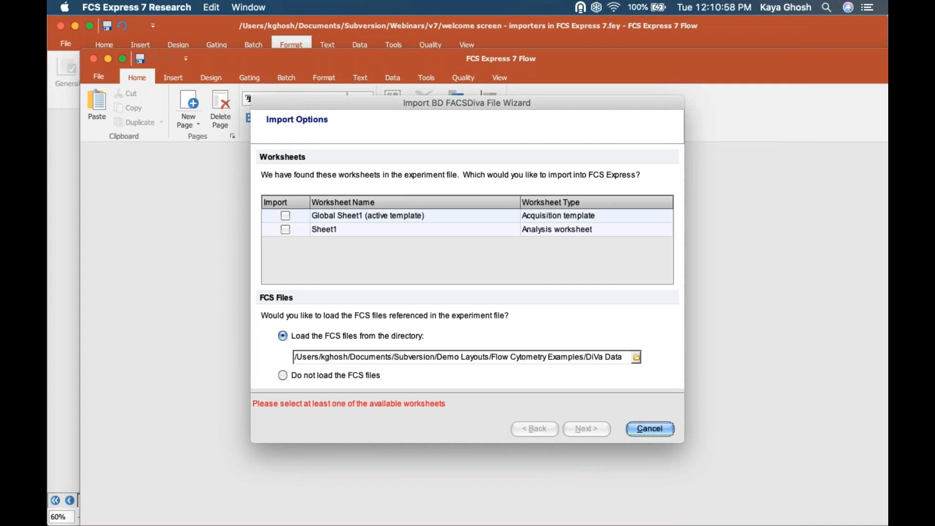
Step: Include both Global Sheet1 and Sheet1 in the import, keeping the FCS files loaded from the DiVa Data directory
{"action": "left_click", "coordinate": [285, 216]}
{"action": "left_click", "coordinate": [283, 232]}
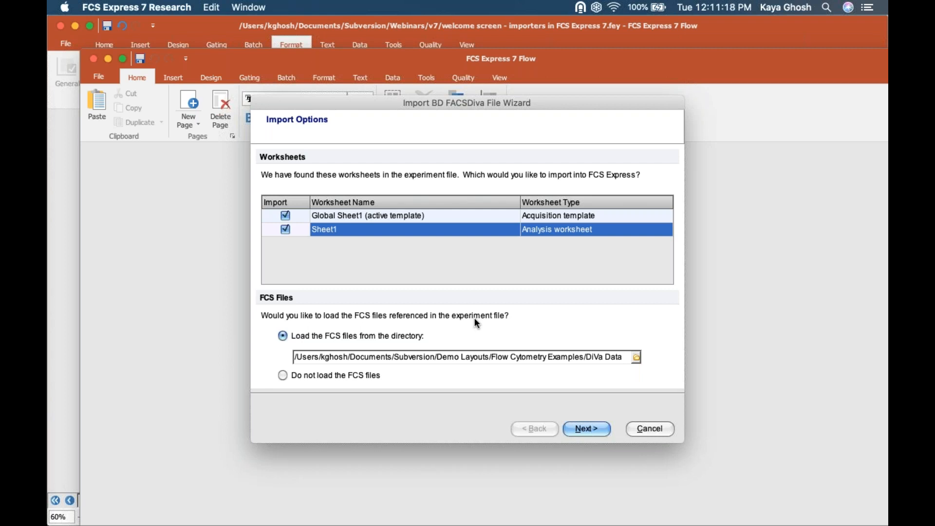
{"action": "left_click", "coordinate": [636, 357]}
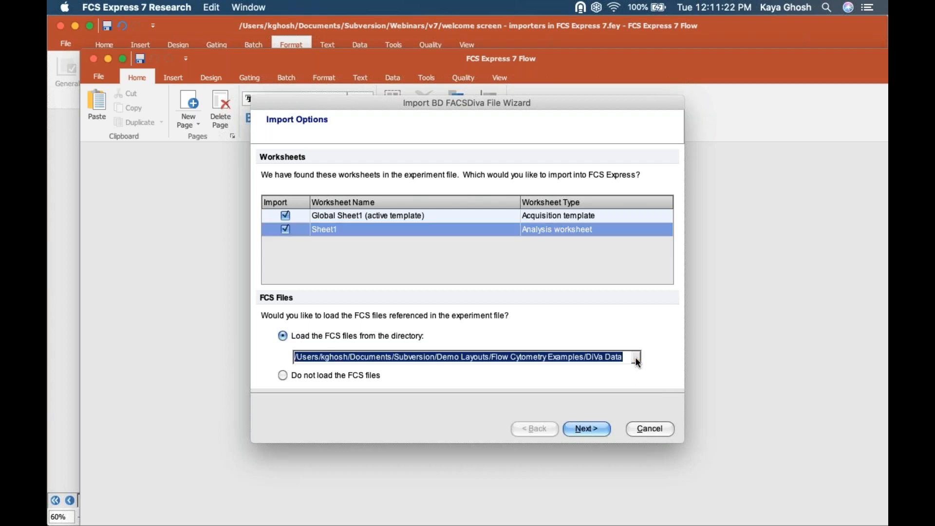
{"action": "left_click", "coordinate": [633, 354]}
{"action": "left_click", "coordinate": [585, 430]}
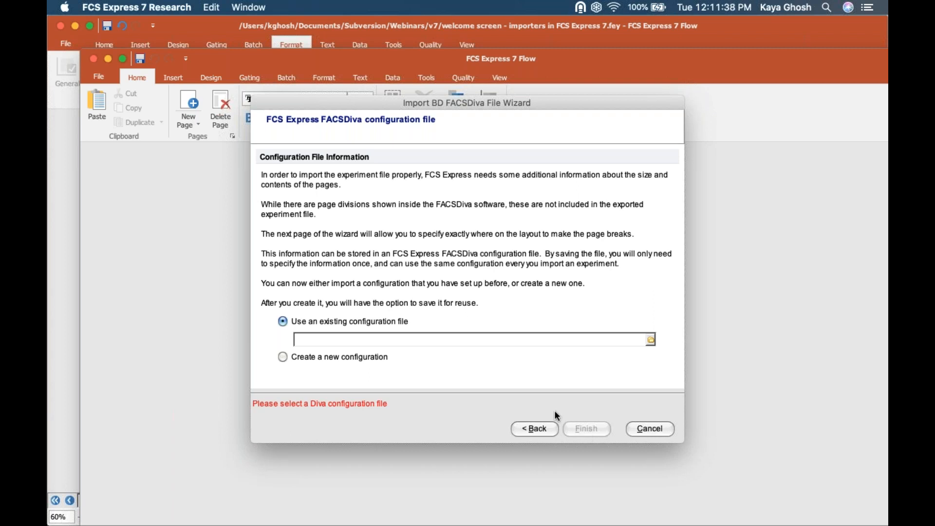
Step: Choose to create a new FACSDiva configuration and continue to the page size setup
{"action": "left_click", "coordinate": [329, 359]}
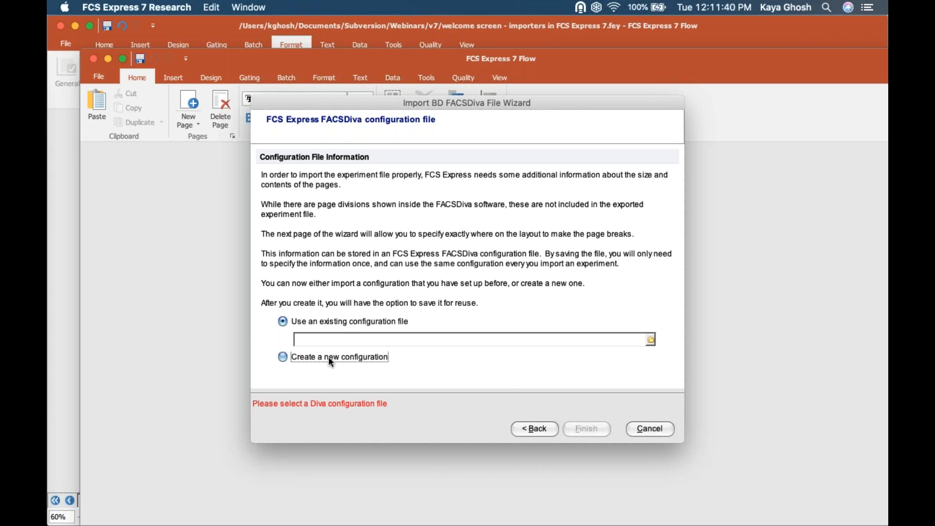
{"action": "left_click", "coordinate": [313, 321]}
{"action": "left_click", "coordinate": [295, 356]}
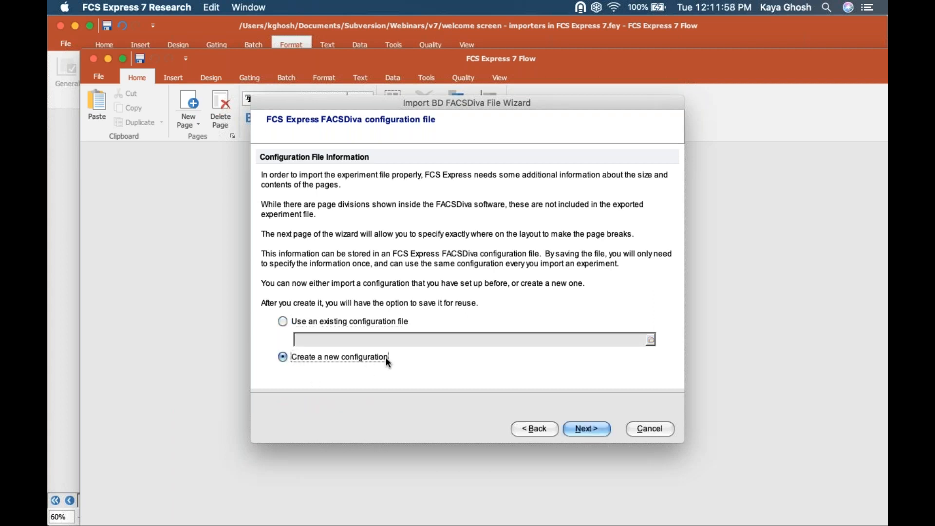
{"action": "left_click", "coordinate": [585, 428]}
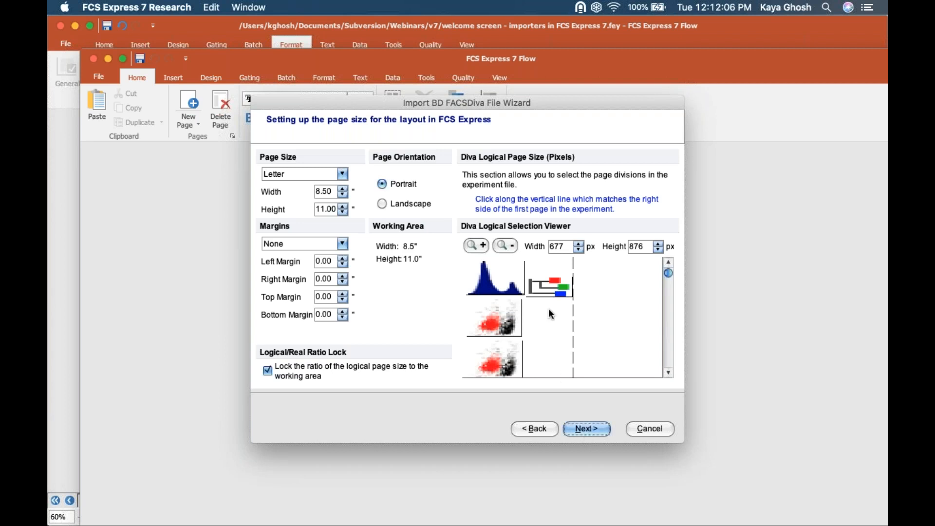
Step: Try the Landscape page orientation and switch back to Portrait
{"action": "left_click", "coordinate": [398, 203]}
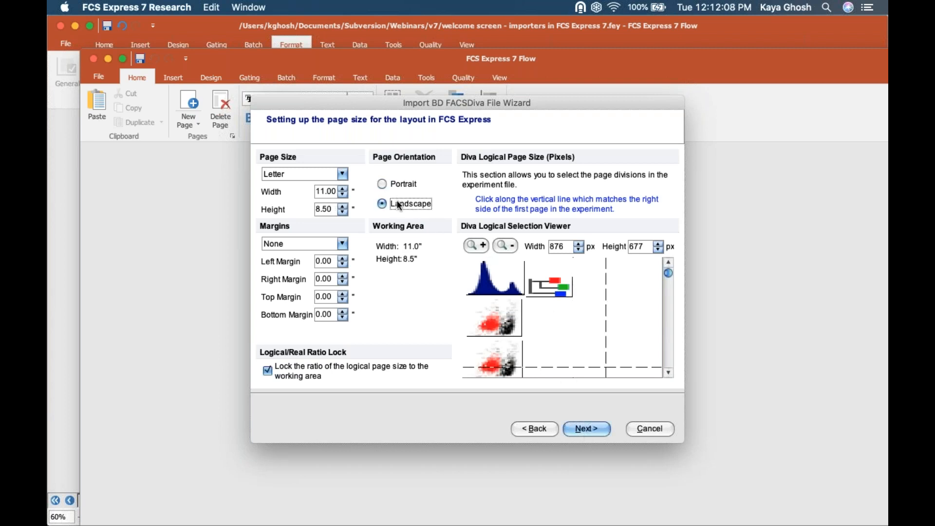
{"action": "left_click", "coordinate": [392, 185]}
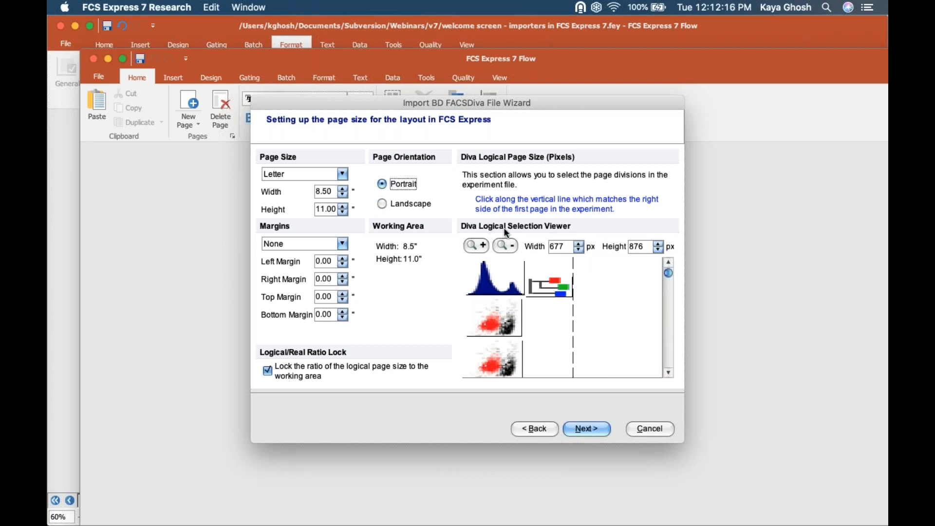
{"action": "scroll", "coordinate": [670, 309], "scroll_direction": "down", "scroll_amount": 1}
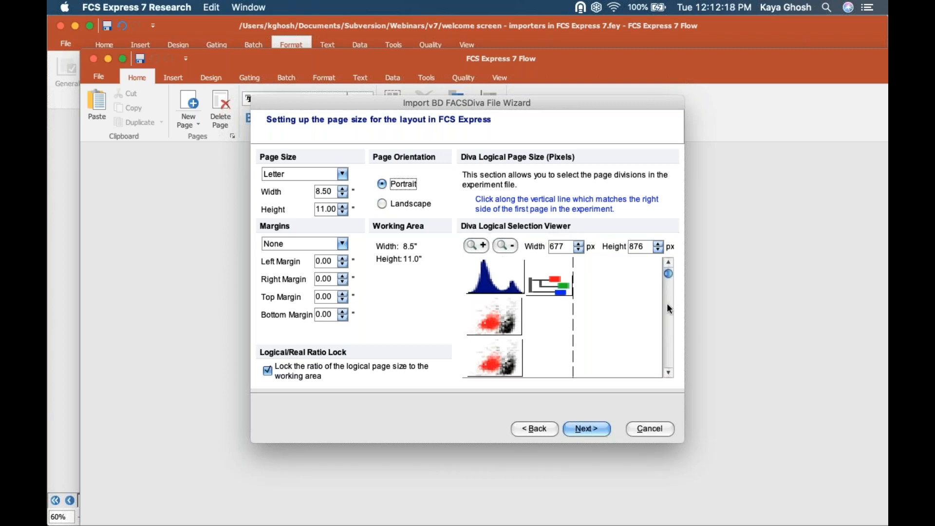
{"action": "left_click_drag", "start_coordinate": [668, 276], "coordinate": [668, 255]}
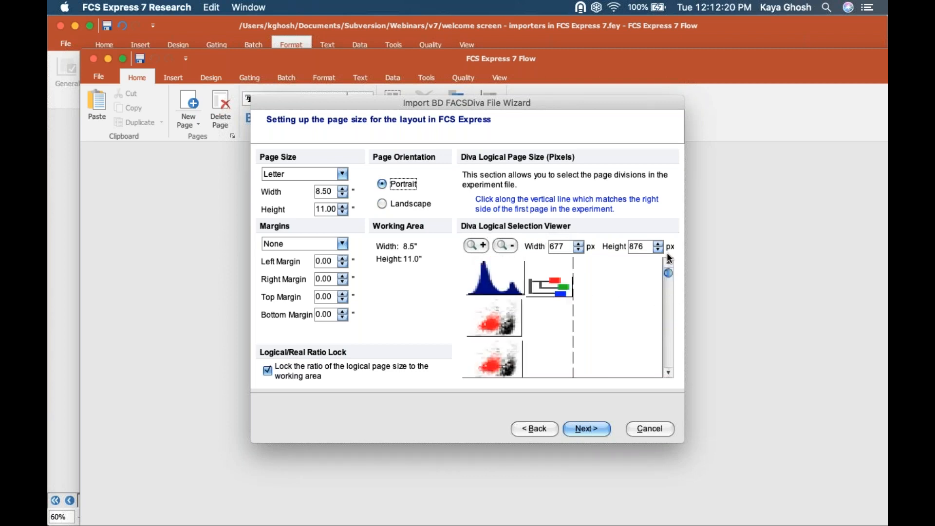
Step: Place the page divisions around all plots in the Diva Logical Selection Viewer, making the logical page about 772 by 999 px
{"action": "left_click", "coordinate": [504, 246]}
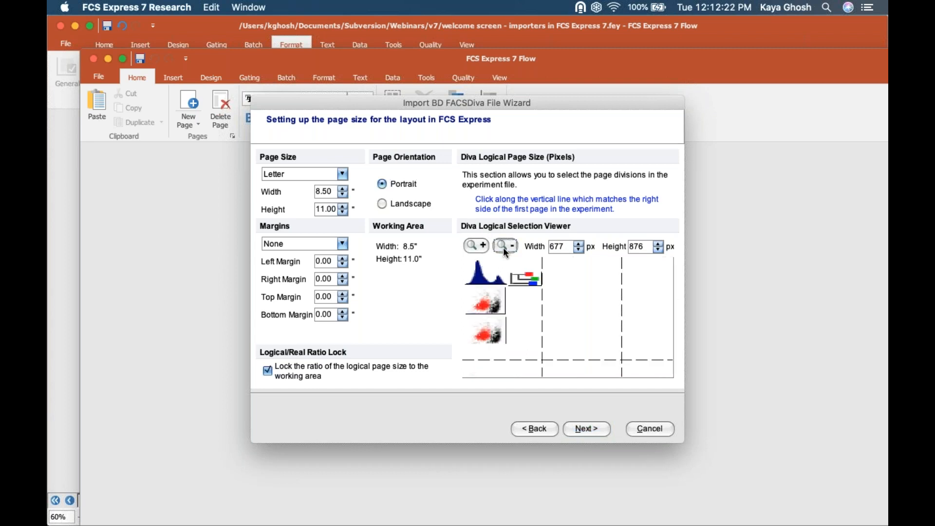
{"action": "left_click", "coordinate": [571, 338]}
{"action": "left_click", "coordinate": [513, 316]}
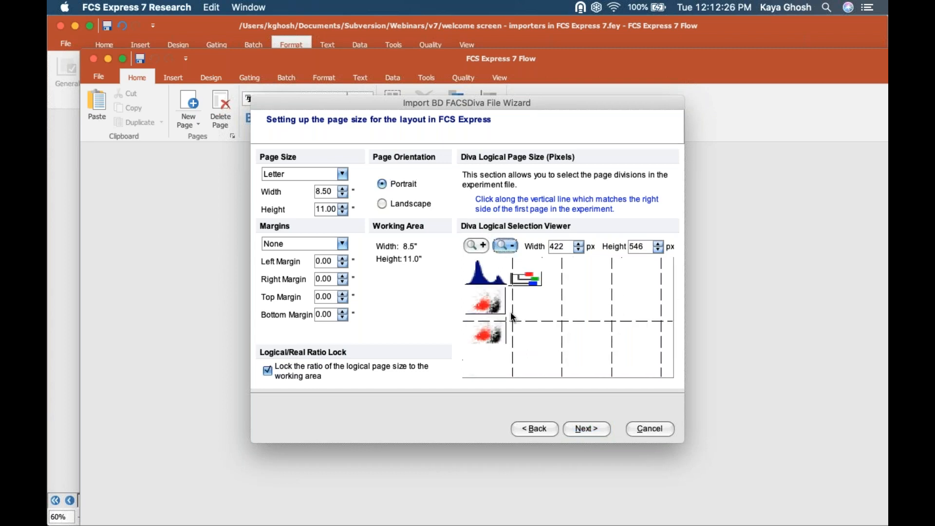
{"action": "left_click", "coordinate": [536, 321]}
{"action": "left_click", "coordinate": [519, 321]}
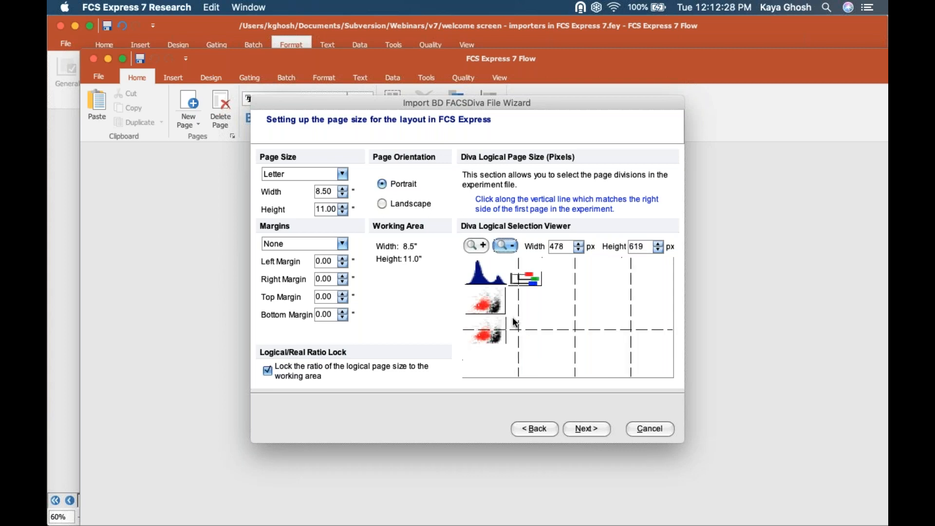
{"action": "left_click", "coordinate": [536, 330]}
{"action": "left_click", "coordinate": [560, 347]}
{"action": "left_click", "coordinate": [549, 347]}
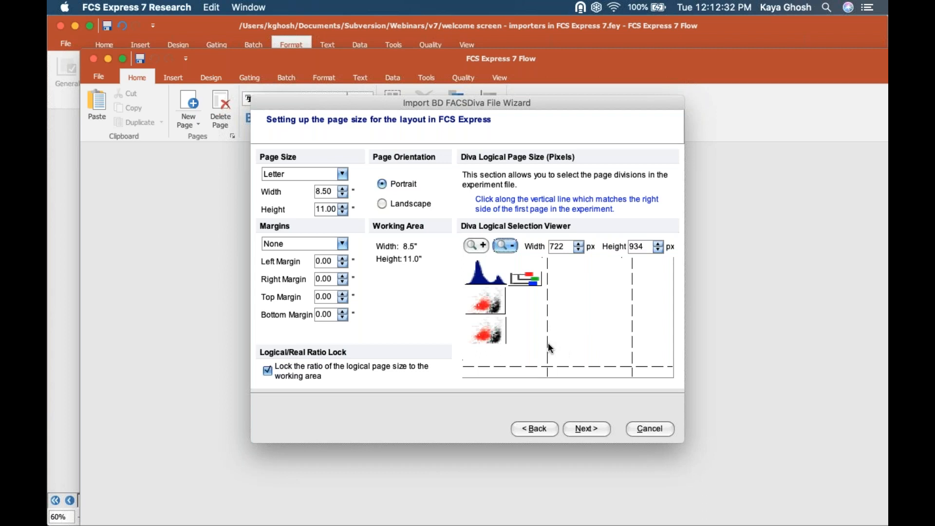
{"action": "left_click", "coordinate": [554, 371]}
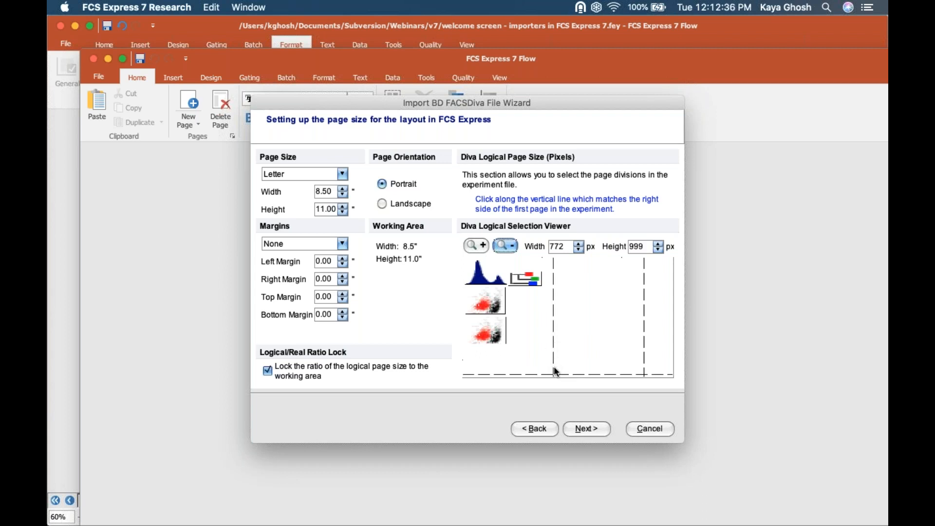
Step: Set the left, right, top and bottom margins to 0.01 inch and finish the wizard without saving the configuration
{"action": "left_click", "coordinate": [343, 259]}
{"action": "left_click", "coordinate": [344, 276]}
{"action": "left_click", "coordinate": [343, 300]}
{"action": "left_click", "coordinate": [344, 312]}
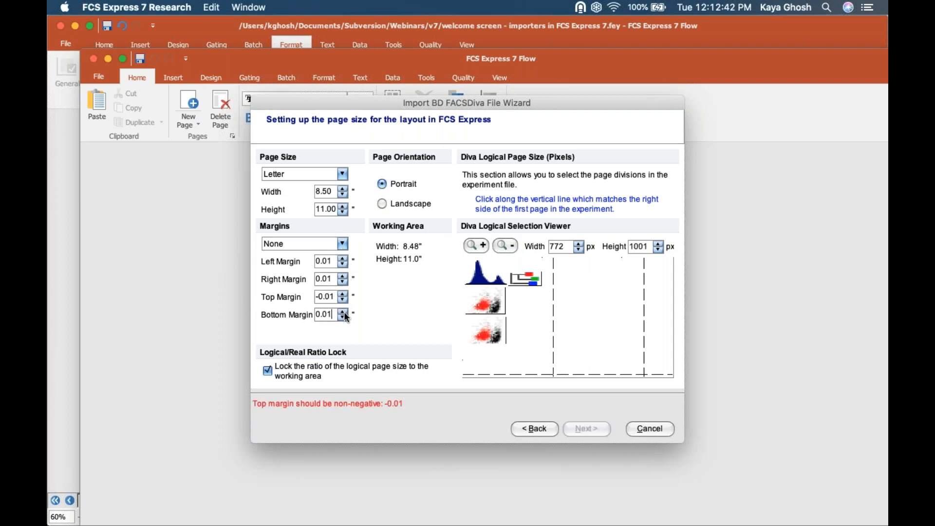
{"action": "left_click", "coordinate": [344, 293]}
{"action": "left_click", "coordinate": [344, 292]}
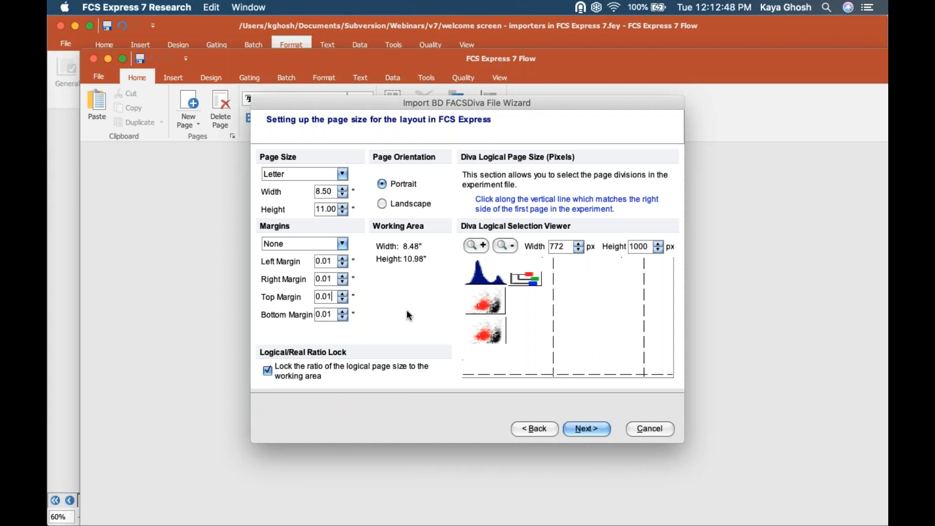
{"action": "left_click", "coordinate": [597, 428]}
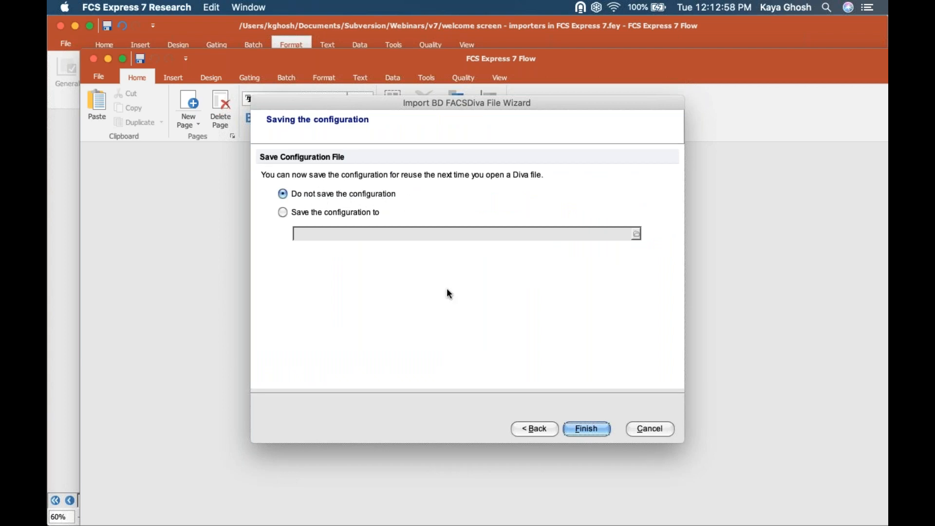
{"action": "left_click", "coordinate": [583, 431]}
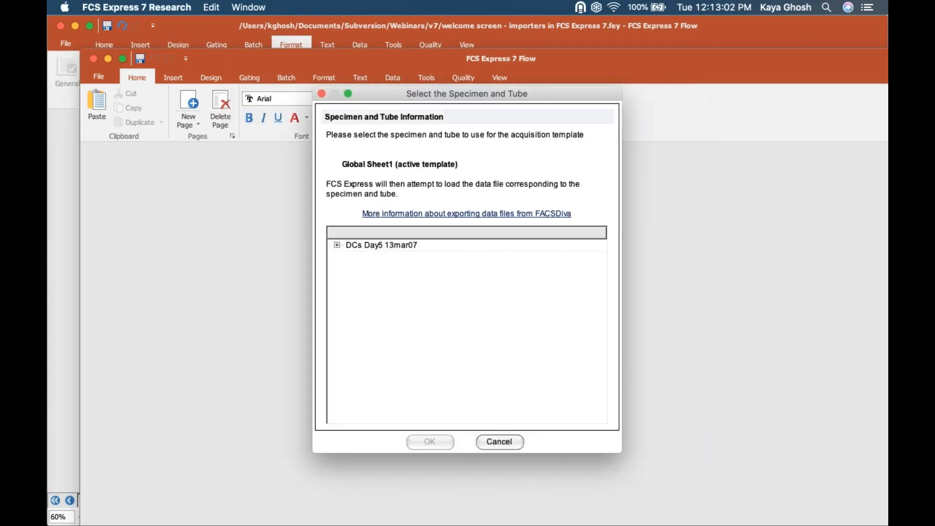
Step: Use the Sytox 5 nm tube of specimen DCs Day5 13mar07 for the Global Sheet1 acquisition template
{"action": "left_click", "coordinate": [337, 245]}
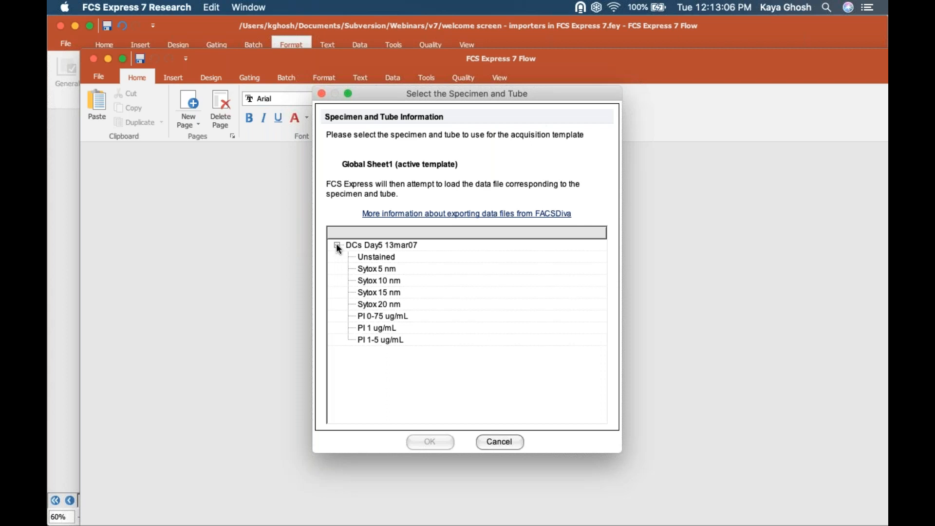
{"action": "left_click", "coordinate": [378, 258]}
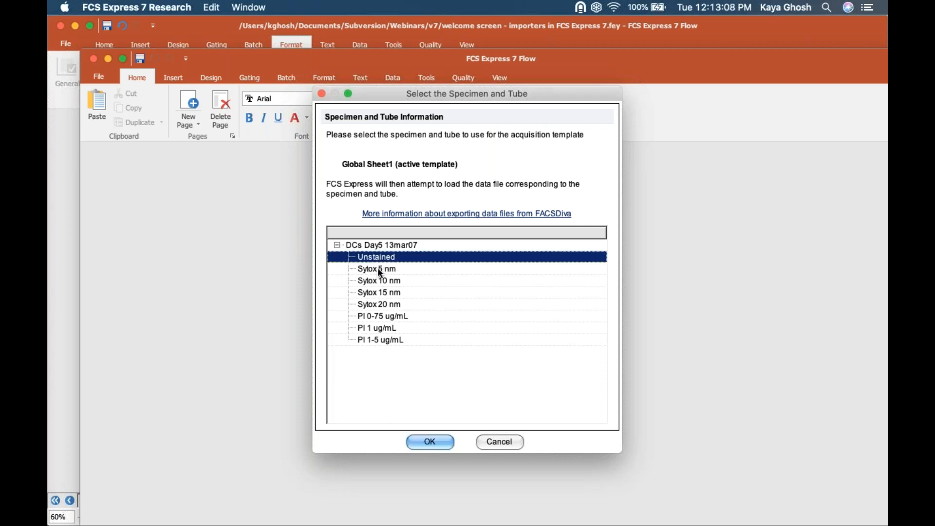
{"action": "left_click", "coordinate": [376, 270]}
{"action": "left_click", "coordinate": [379, 283]}
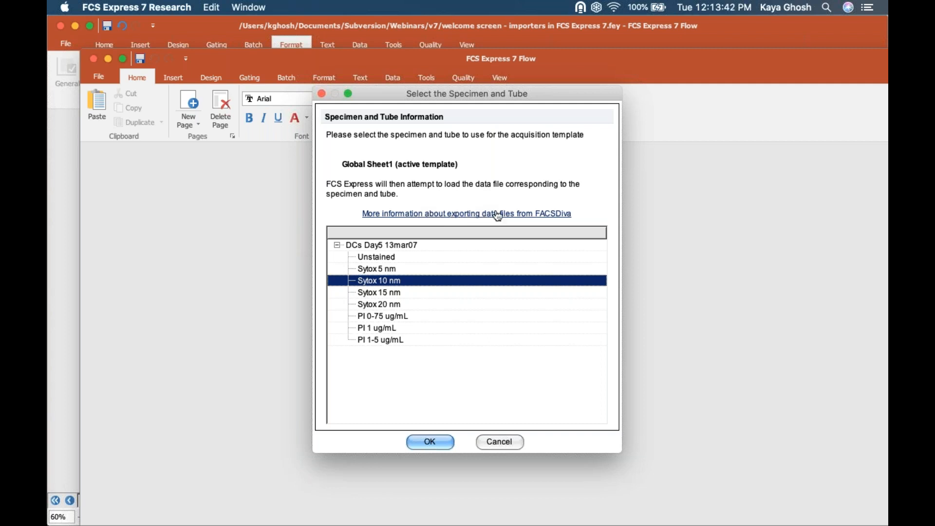
{"action": "left_click", "coordinate": [378, 269]}
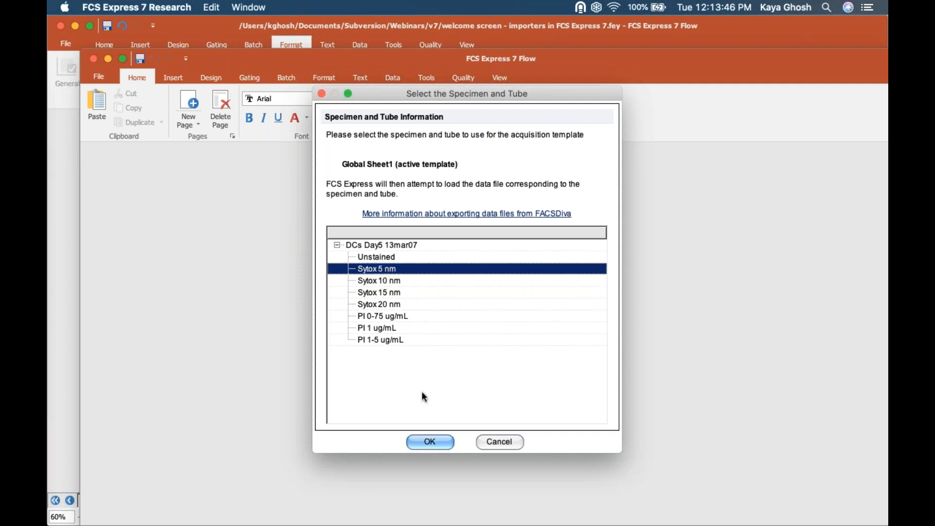
{"action": "left_click", "coordinate": [430, 441]}
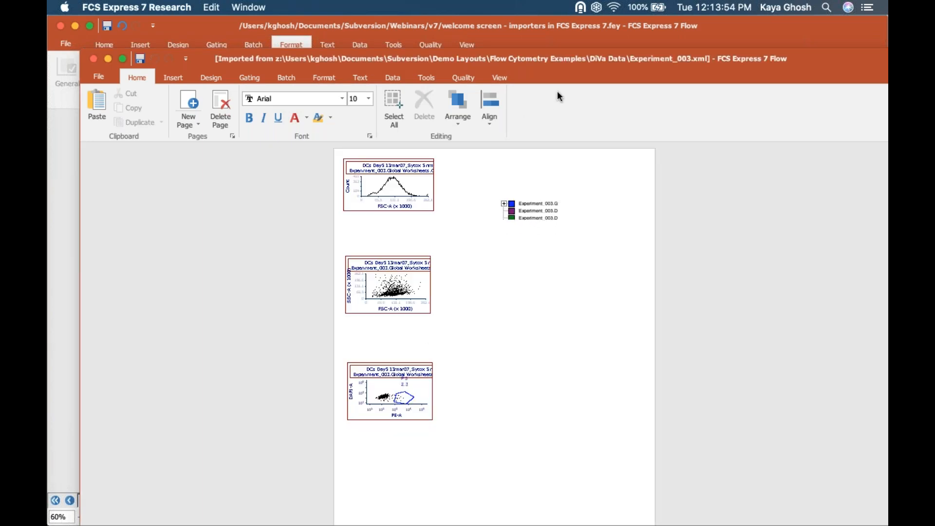
Step: Fit the imported layout window to the screen and enlarge the gate hierarchy on page 1 in both directions
{"action": "left_click_drag", "start_coordinate": [562, 74], "coordinate": [533, 42]}
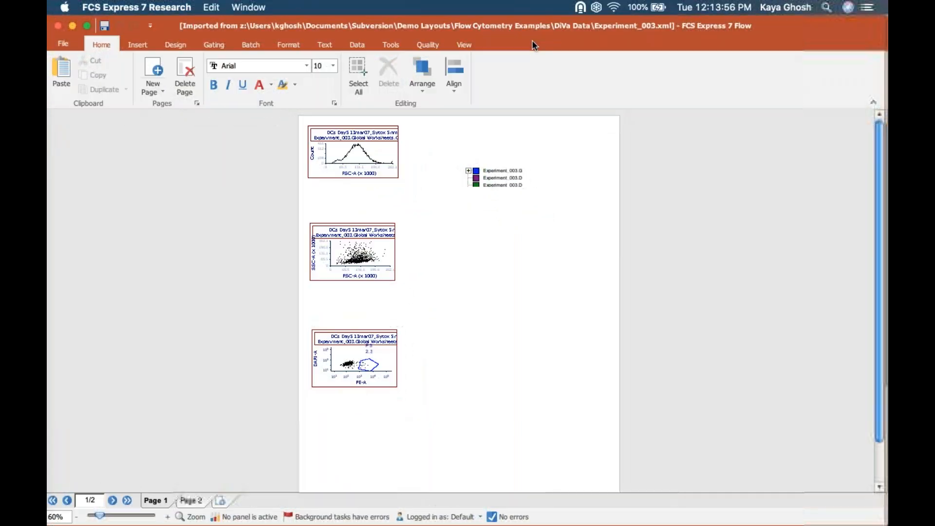
{"action": "left_click", "coordinate": [91, 25]}
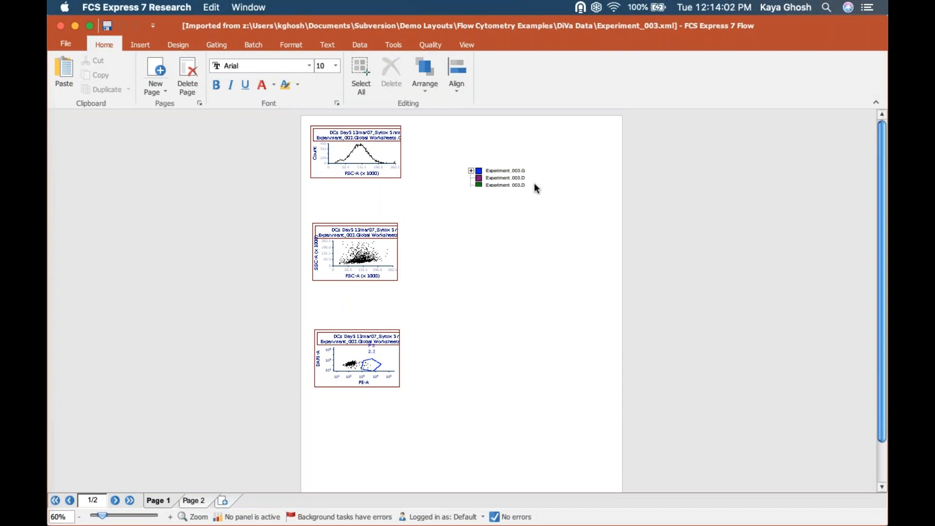
{"action": "left_click", "coordinate": [516, 176]}
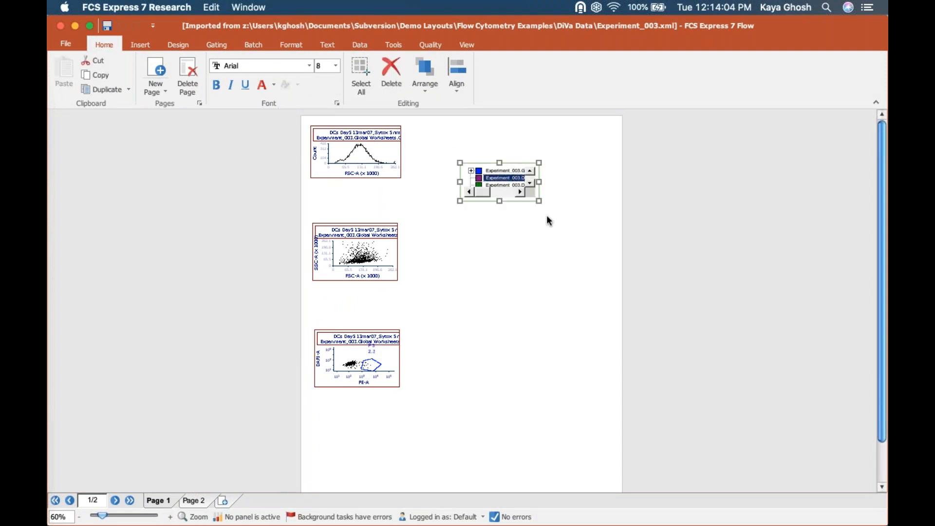
{"action": "left_click_drag", "start_coordinate": [539, 201], "coordinate": [614, 311]}
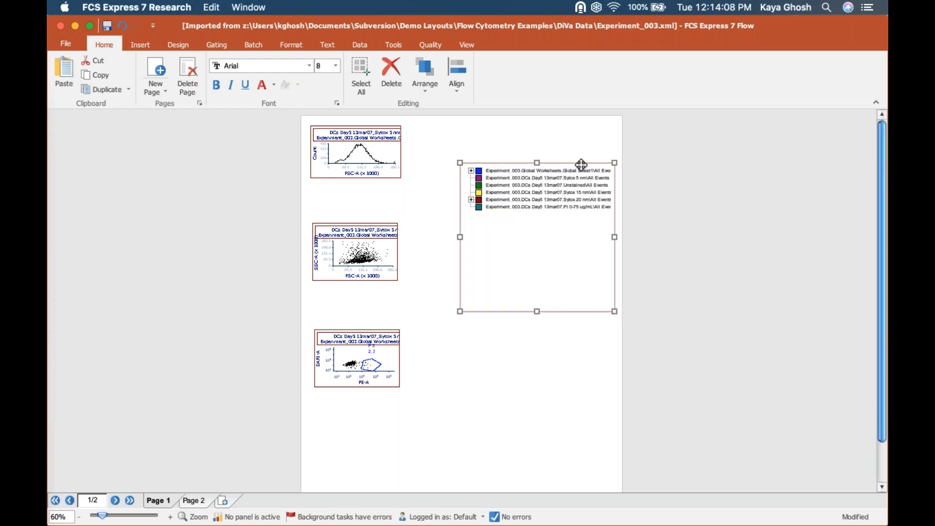
Step: Move the gate hierarchy into the empty area beside the page, expand the Global Sheet1 and Sytox 20 nm branches, and widen it
{"action": "left_click_drag", "start_coordinate": [772, 156], "coordinate": [744, 138]}
{"action": "left_click", "coordinate": [646, 147]}
{"action": "left_click", "coordinate": [648, 197]}
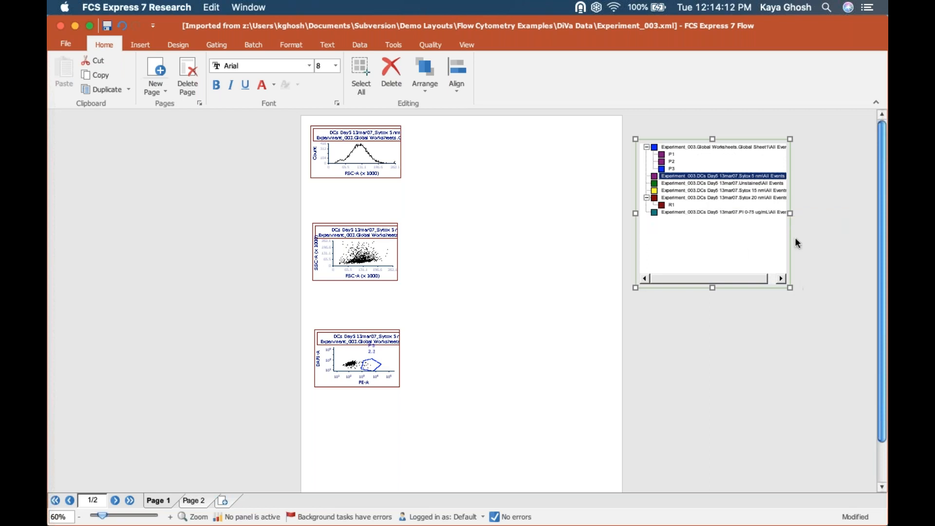
{"action": "left_click_drag", "start_coordinate": [791, 219], "coordinate": [846, 217]}
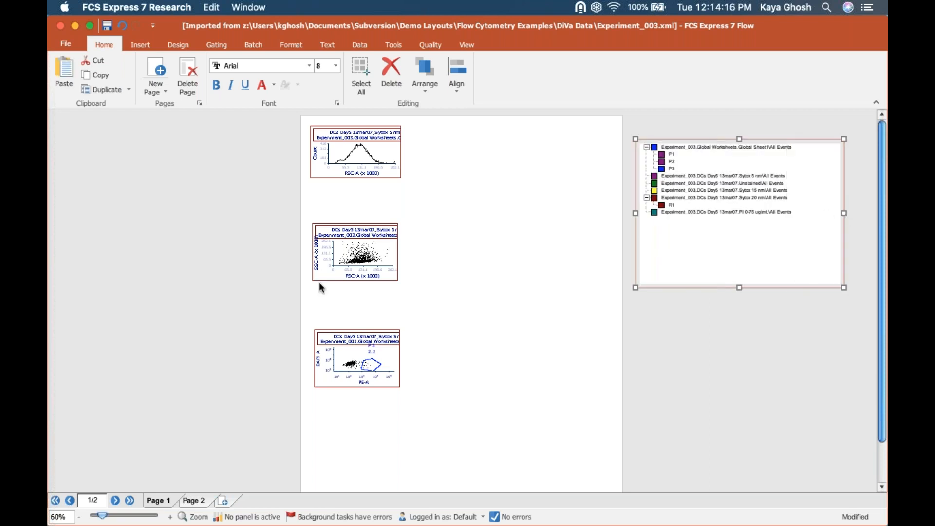
Step: Enlarge the P3 polygon gate on the PE-A versus DAPI-A plot, viewing the page at 80% zoom
{"action": "left_click", "coordinate": [170, 518]}
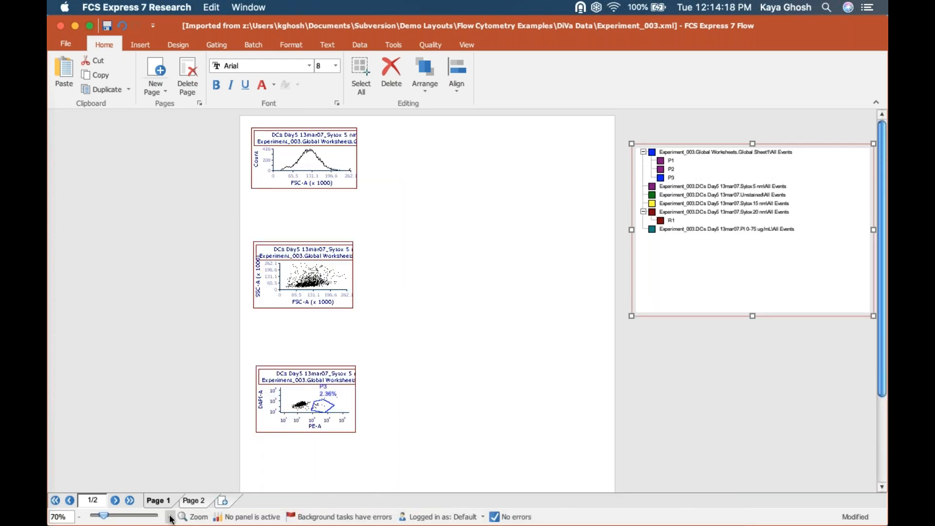
{"action": "left_click", "coordinate": [170, 517]}
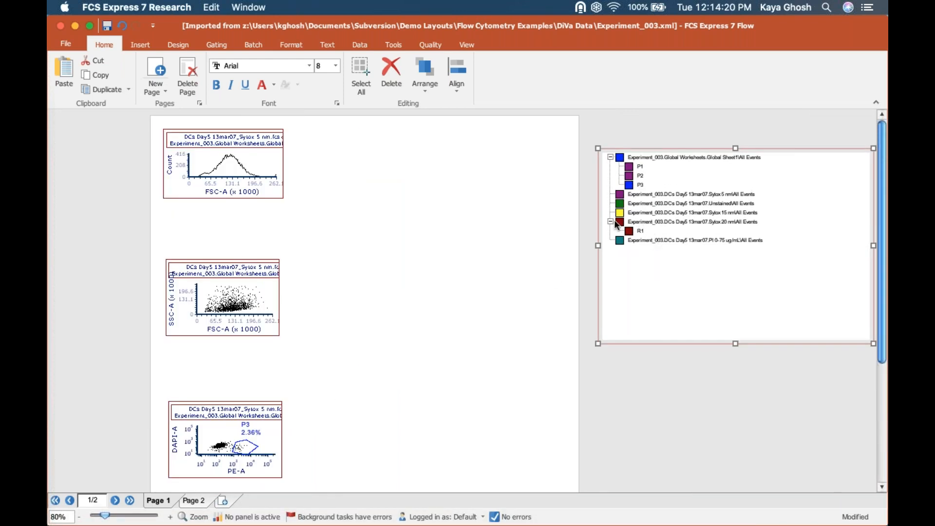
{"action": "left_click", "coordinate": [628, 178]}
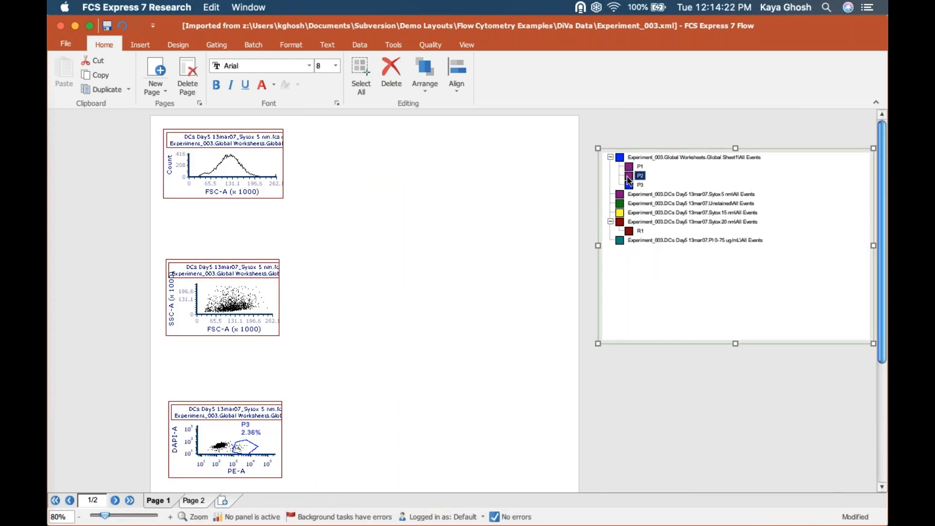
{"action": "left_click", "coordinate": [629, 186]}
{"action": "left_click_drag", "start_coordinate": [248, 452], "coordinate": [263, 432]}
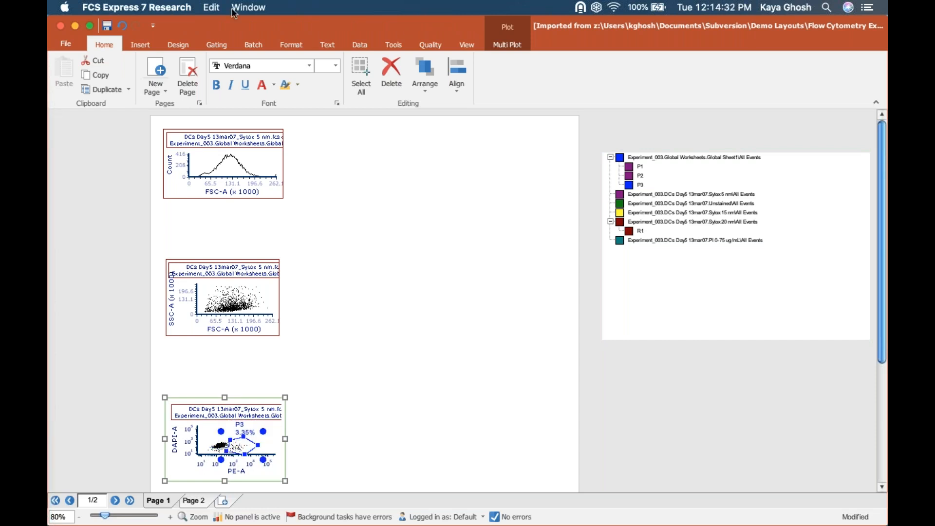
Step: Create a rectangle gate named PE-low around the dense population beside P3 on the PE-A versus DAPI-A plot
{"action": "left_click", "coordinate": [211, 47]}
{"action": "left_click", "coordinate": [168, 70]}
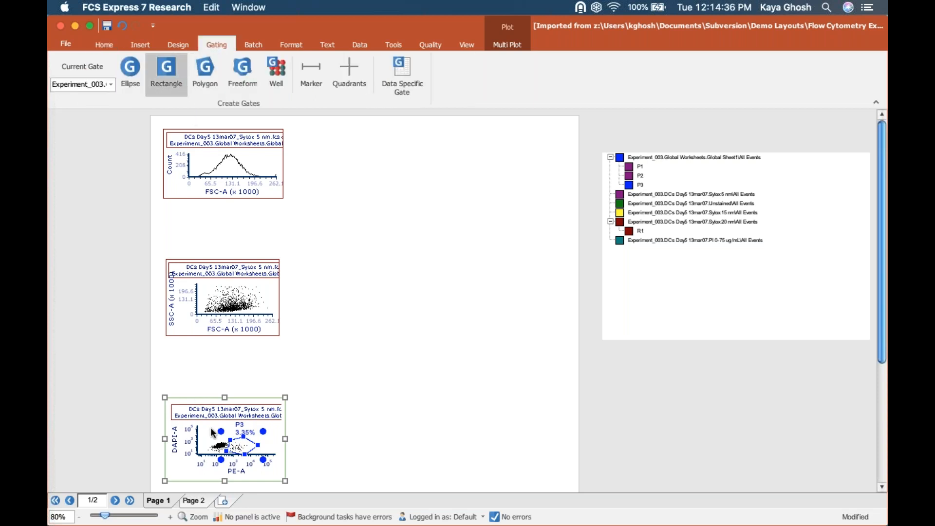
{"action": "left_click_drag", "start_coordinate": [208, 443], "coordinate": [225, 453]}
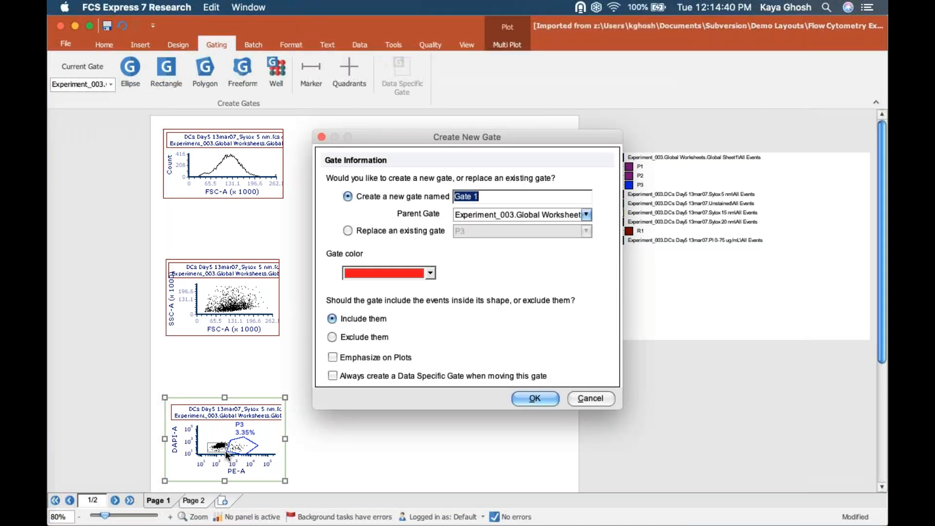
{"action": "type", "text": "Pe-ne"}
{"action": "key", "text": "BackSpace"}
{"action": "key", "text": "BackSpace"}
{"action": "key", "text": "BackSpace"}
{"action": "key", "text": "BackSpace"}
{"action": "type", "text": "E-low"}
{"action": "key", "text": "Return"}
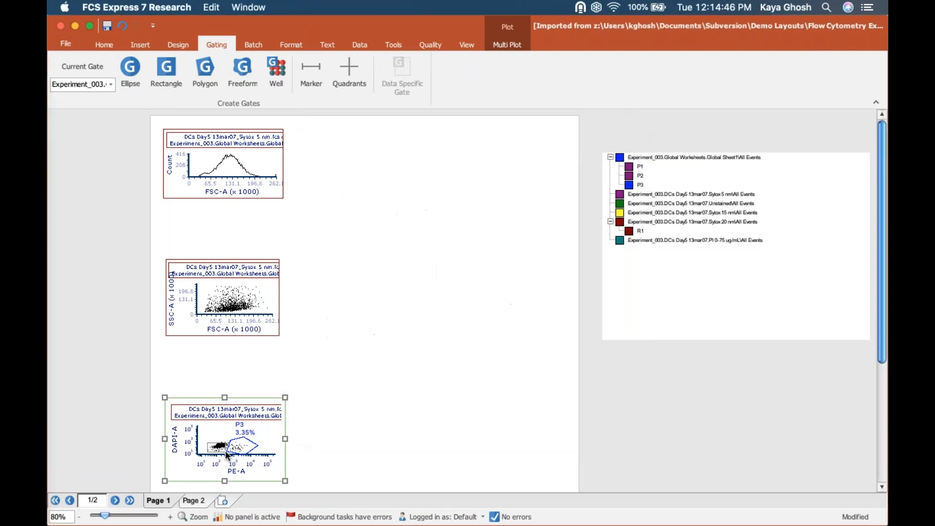
{"action": "left_click_drag", "start_coordinate": [226, 443], "coordinate": [226, 442]}
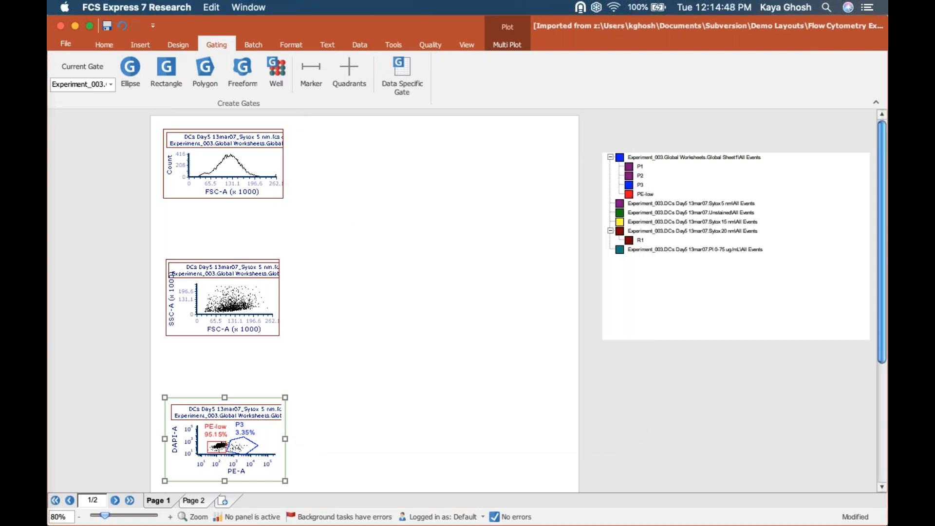
Step: Enlarge the Sytox 5 nm FITC-A histogram on page 2, viewing the page at 100% zoom
{"action": "left_click", "coordinate": [192, 501]}
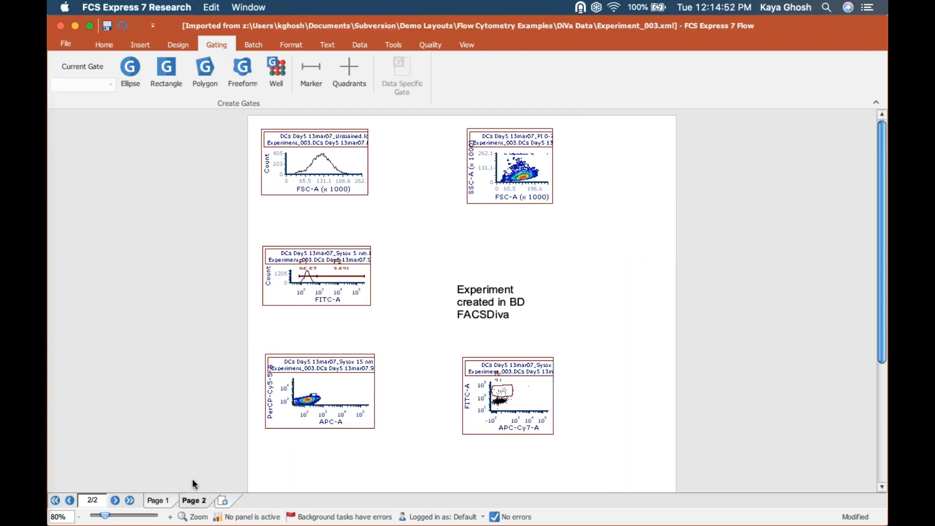
{"action": "left_click", "coordinate": [347, 383]}
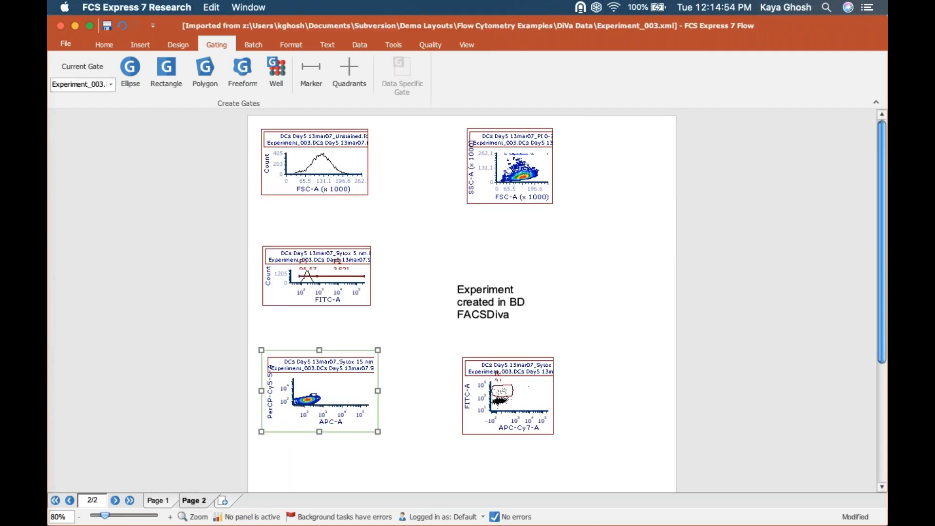
{"action": "left_click", "coordinate": [170, 519]}
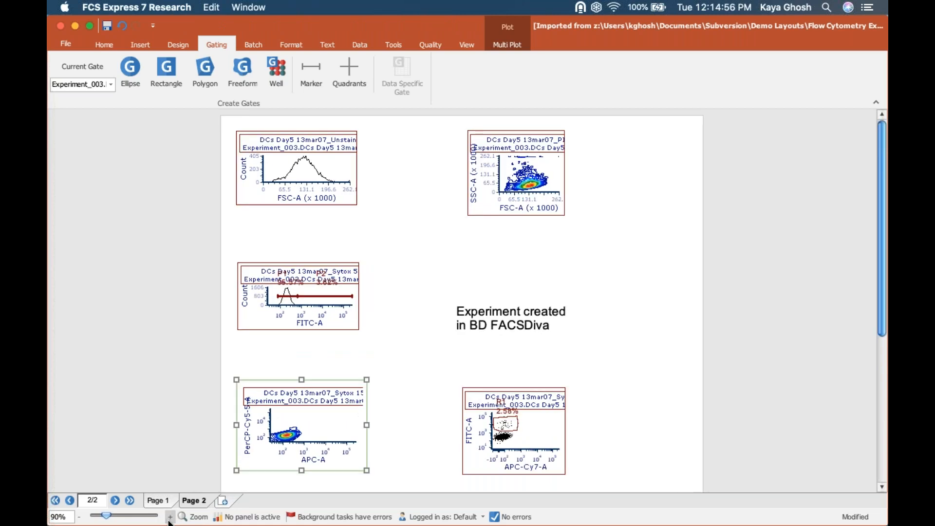
{"action": "left_click", "coordinate": [170, 520]}
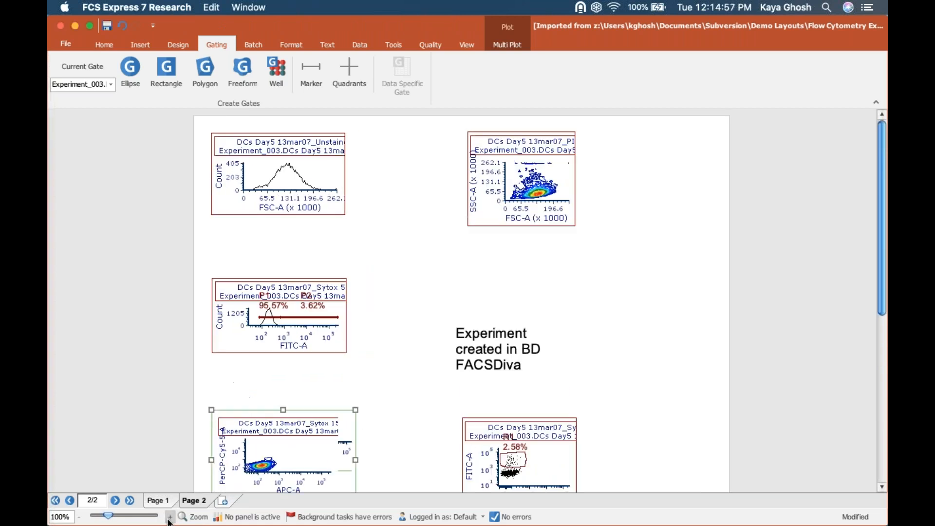
{"action": "left_click", "coordinate": [504, 192]}
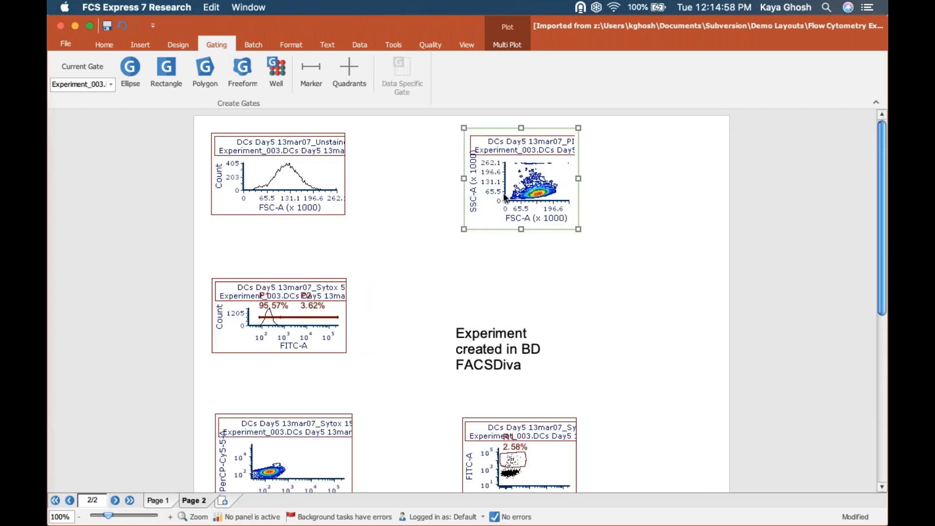
{"action": "left_click", "coordinate": [340, 291]}
{"action": "left_click_drag", "start_coordinate": [351, 275], "coordinate": [399, 229]}
Step: Enlarge the Unstained FSC-A histogram and the PI 0-75 density plot together on page 2, and return to page 1
{"action": "left_click_drag", "start_coordinate": [200, 121], "coordinate": [683, 256]}
{"action": "left_click_drag", "start_coordinate": [578, 229], "coordinate": [599, 246]}
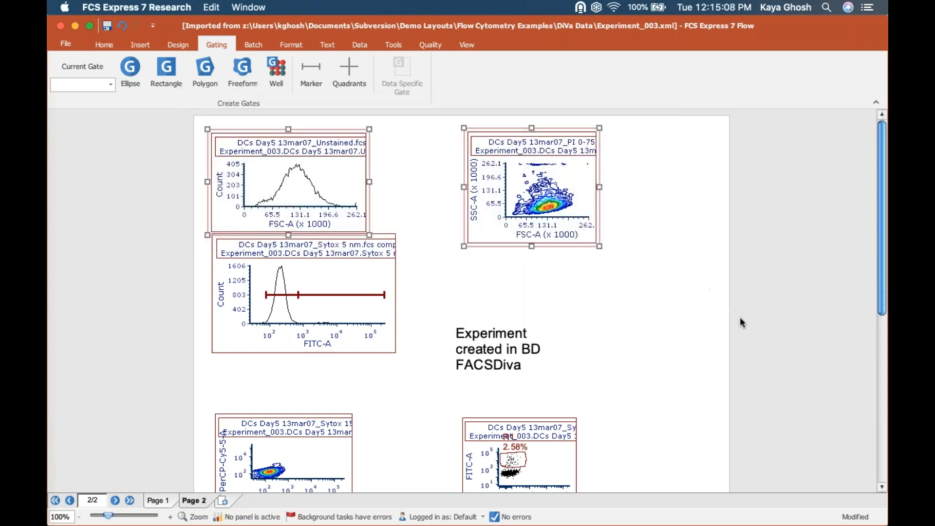
{"action": "left_click", "coordinate": [740, 317]}
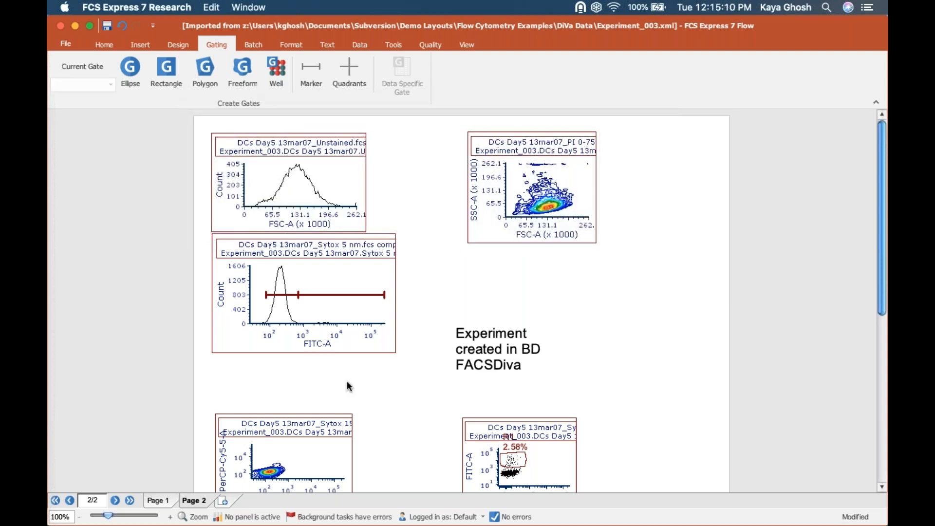
{"action": "left_click", "coordinate": [157, 501]}
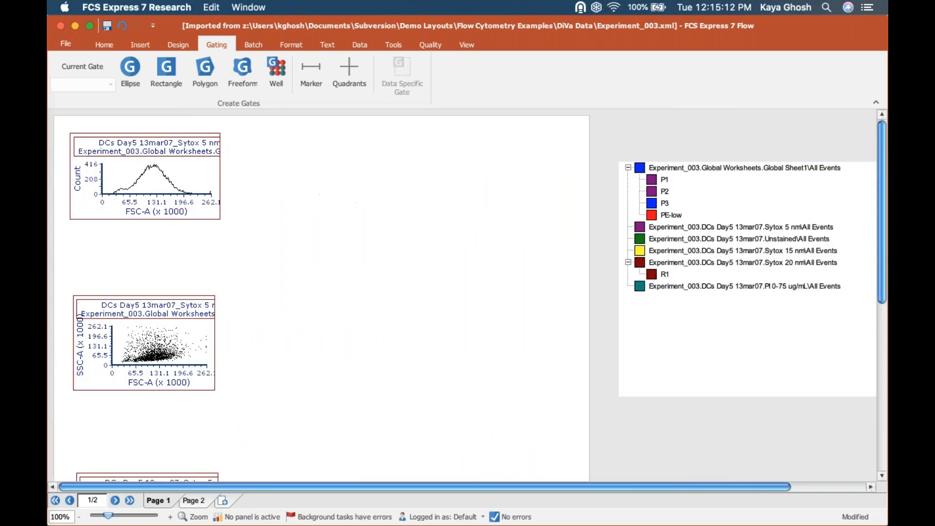
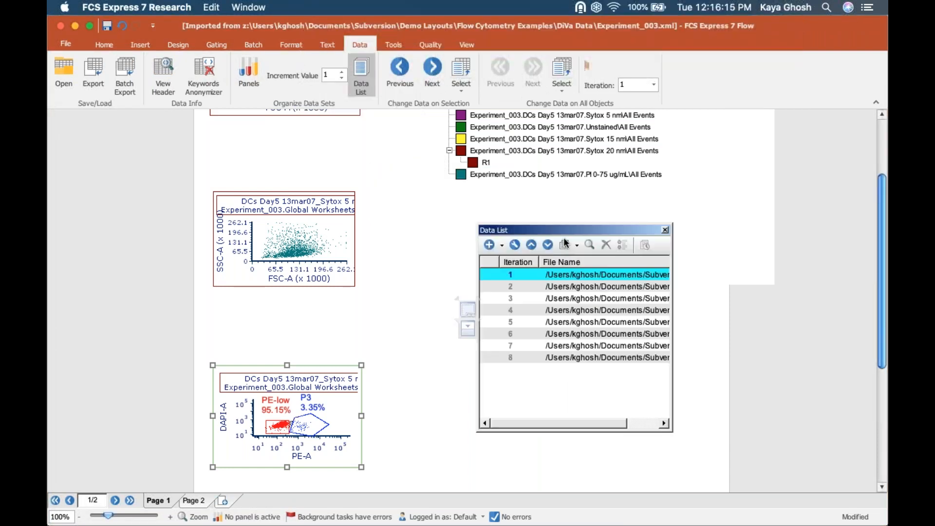
Step: Set the Data List to show file names without their folder paths and widen it to fit the full names
{"action": "left_click", "coordinate": [514, 245]}
{"action": "left_click", "coordinate": [314, 315]}
{"action": "left_click", "coordinate": [593, 406]}
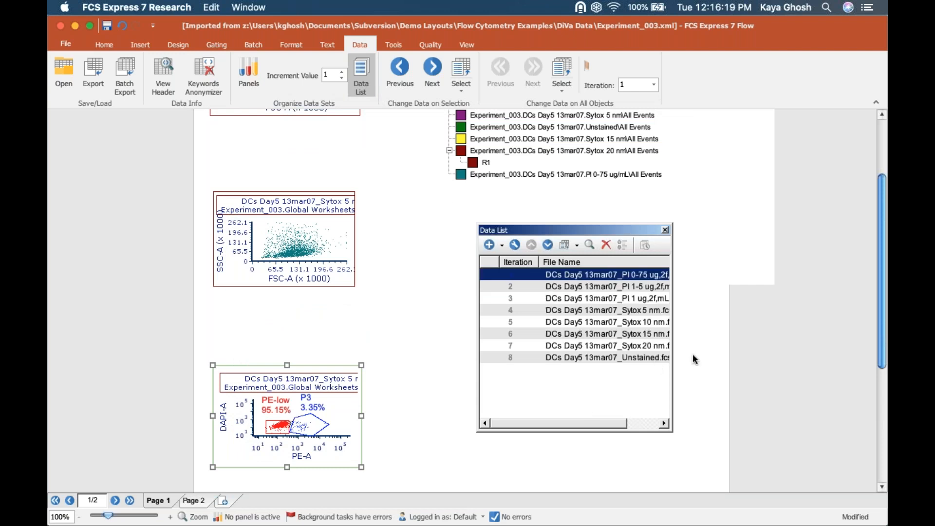
{"action": "left_click_drag", "start_coordinate": [767, 370], "coordinate": [776, 371]}
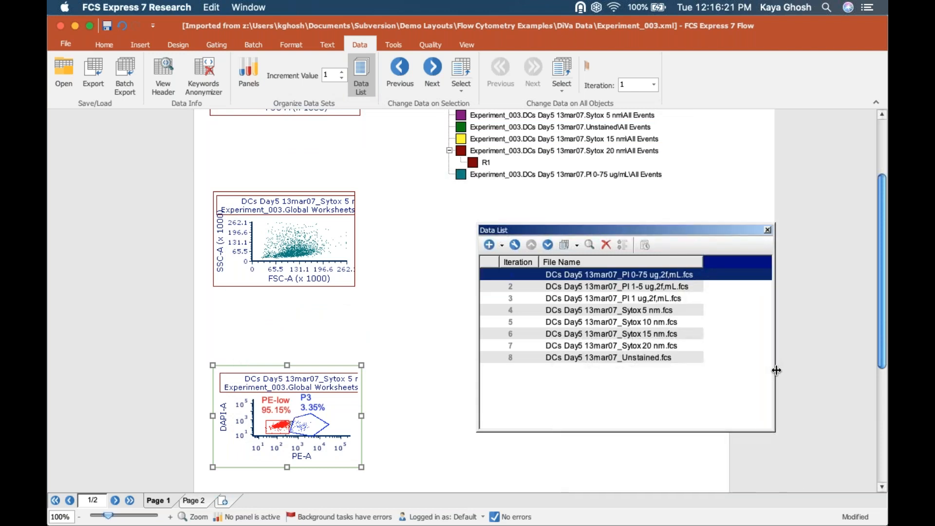
Step: Load DCs Day5 13mar07_Sytox 5 nm.fcs from the Data List into all objects and step back to iteration 3
{"action": "left_click_drag", "start_coordinate": [881, 244], "coordinate": [881, 191]}
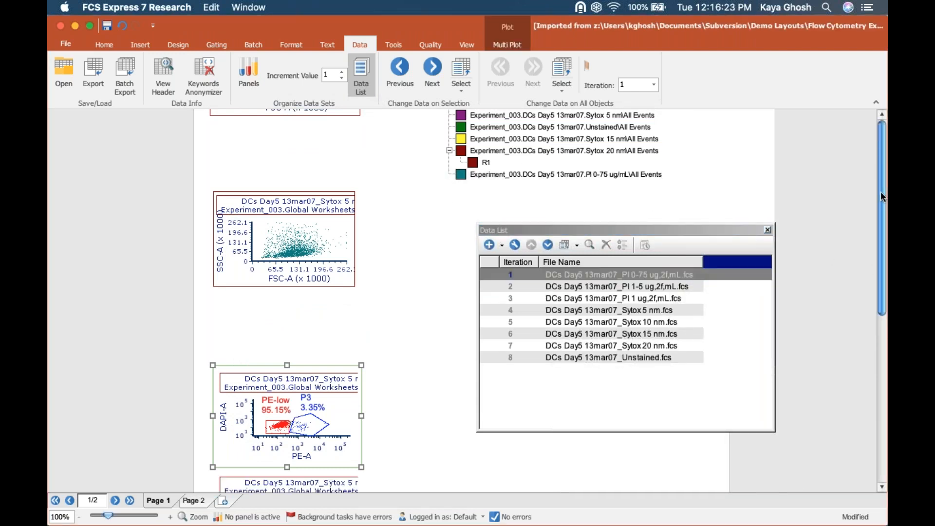
{"action": "double_click", "coordinate": [580, 308]}
{"action": "left_click", "coordinate": [589, 326]}
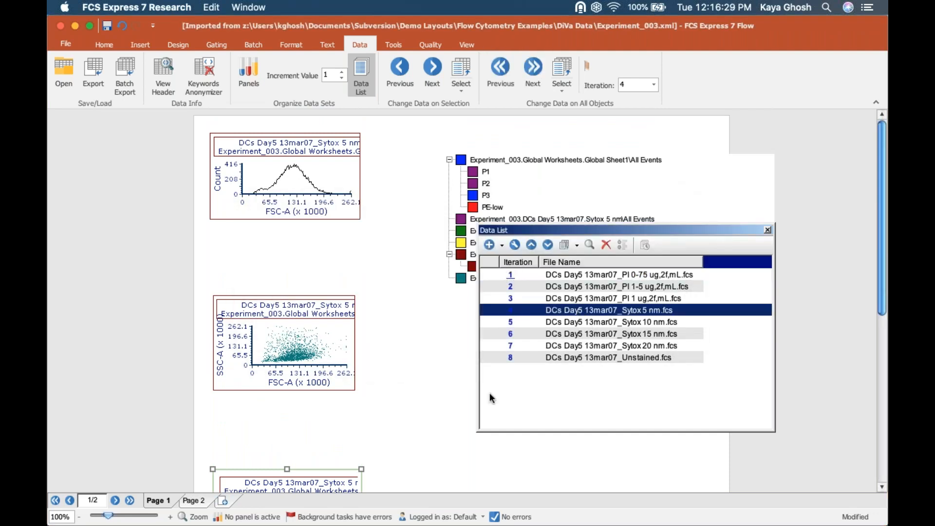
{"action": "left_click", "coordinate": [498, 69]}
{"action": "left_click", "coordinate": [497, 70]}
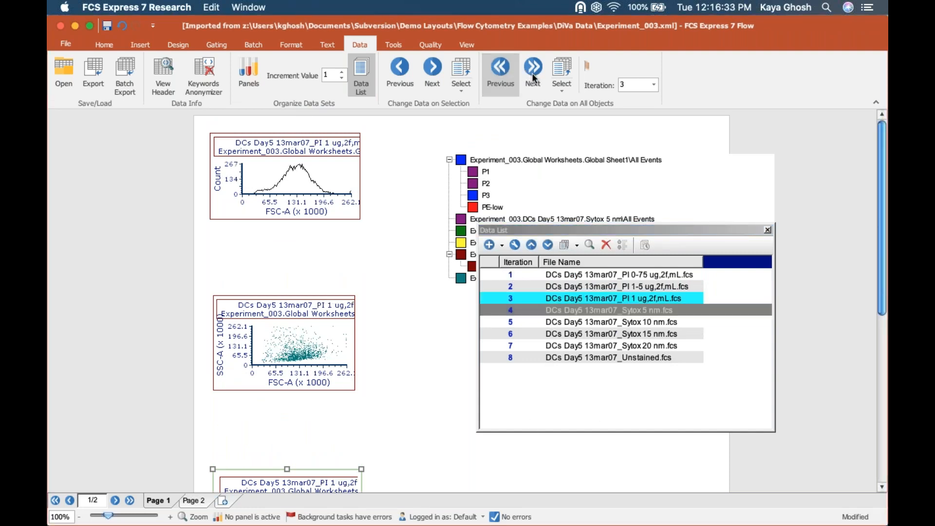
Step: Advance all objects through the data files to iteration 7 and switch them to iteration 1, the PI 0-75 file
{"action": "left_click", "coordinate": [533, 78]}
{"action": "left_click", "coordinate": [533, 78]}
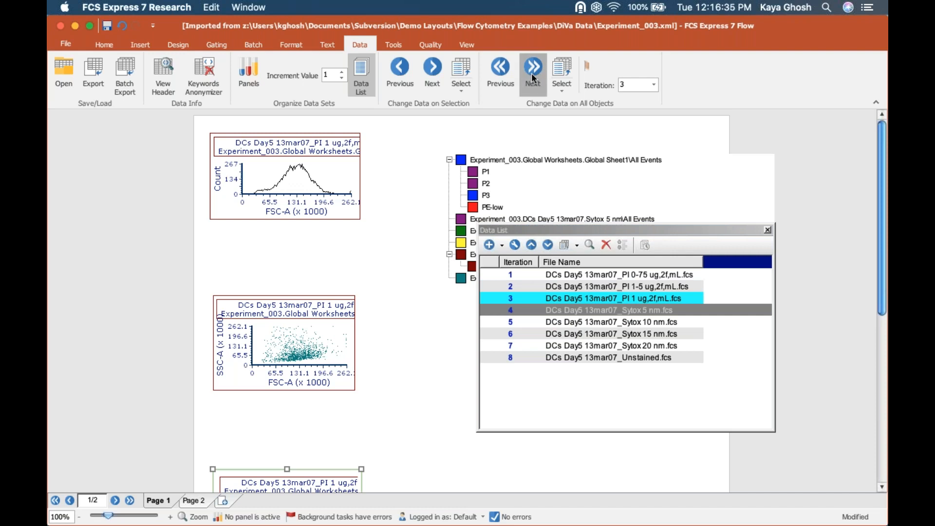
{"action": "left_click", "coordinate": [532, 73]}
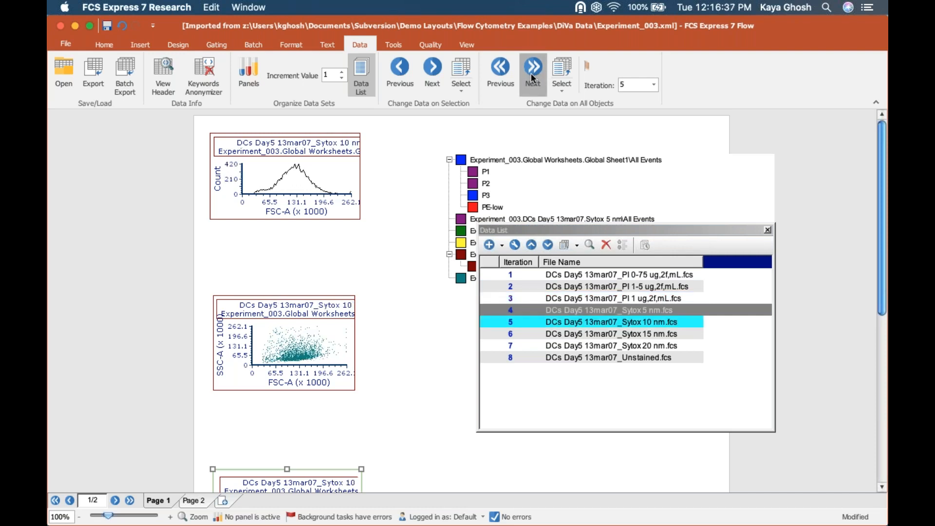
{"action": "left_click", "coordinate": [532, 74]}
{"action": "left_click", "coordinate": [533, 74]}
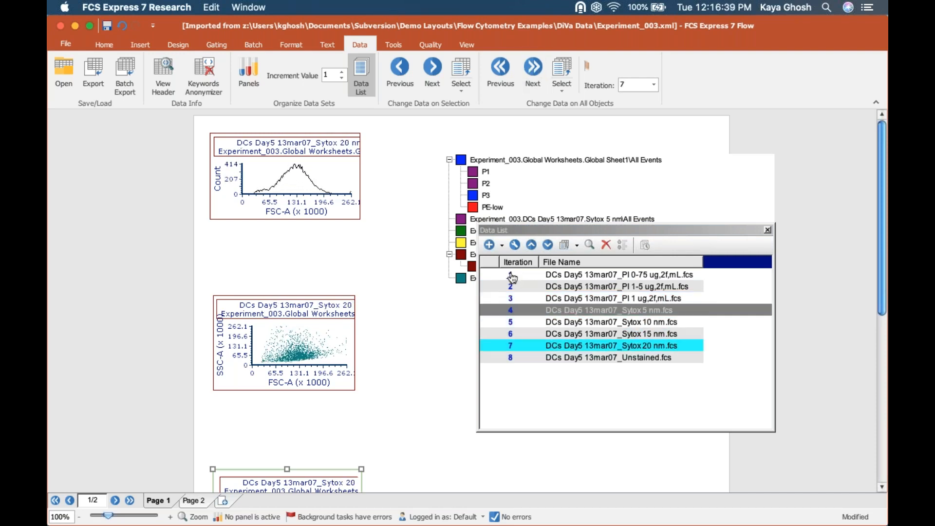
{"action": "left_click", "coordinate": [511, 278]}
{"action": "left_click", "coordinate": [512, 275]}
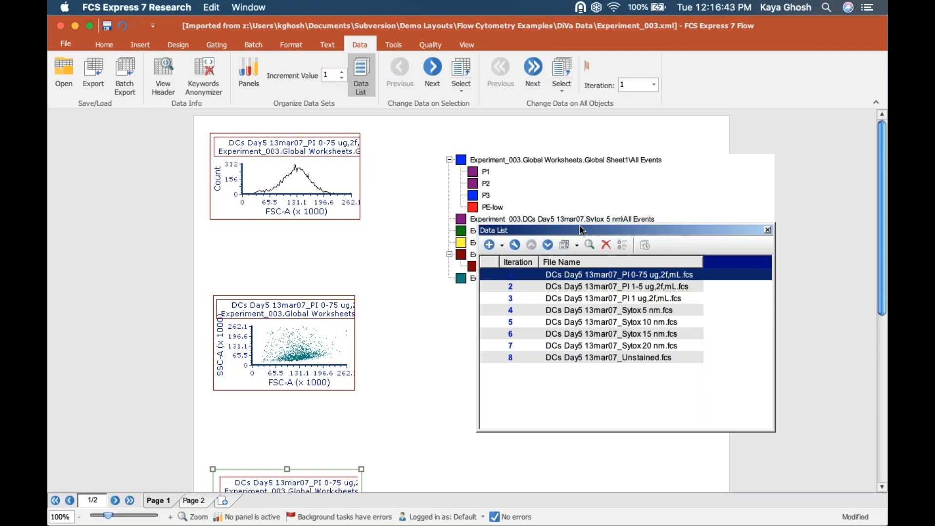
Step: Move the Data List clear of the gate tree and stack the FSC-A vs SSC-A and PE-A vs DAPI-A plots closely below the histogram
{"action": "left_click_drag", "start_coordinate": [667, 230], "coordinate": [765, 316]}
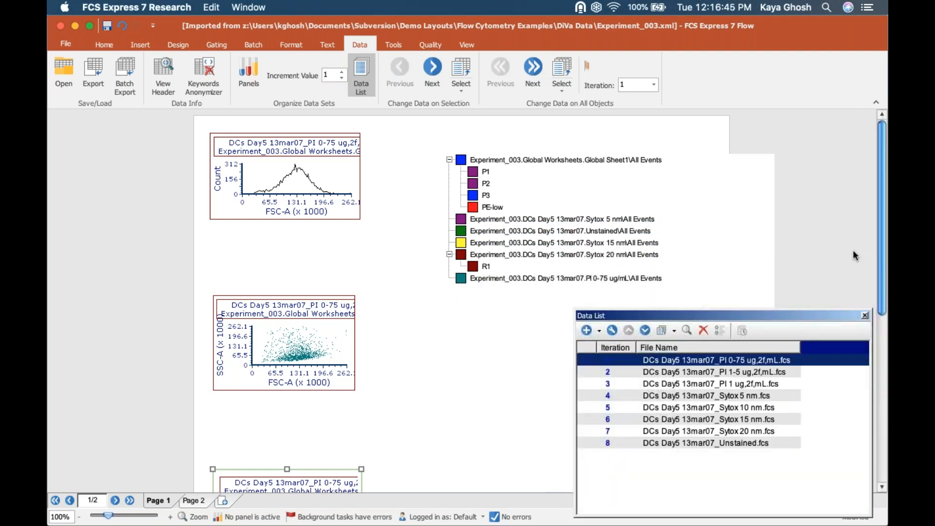
{"action": "left_click_drag", "start_coordinate": [338, 472], "coordinate": [327, 398]}
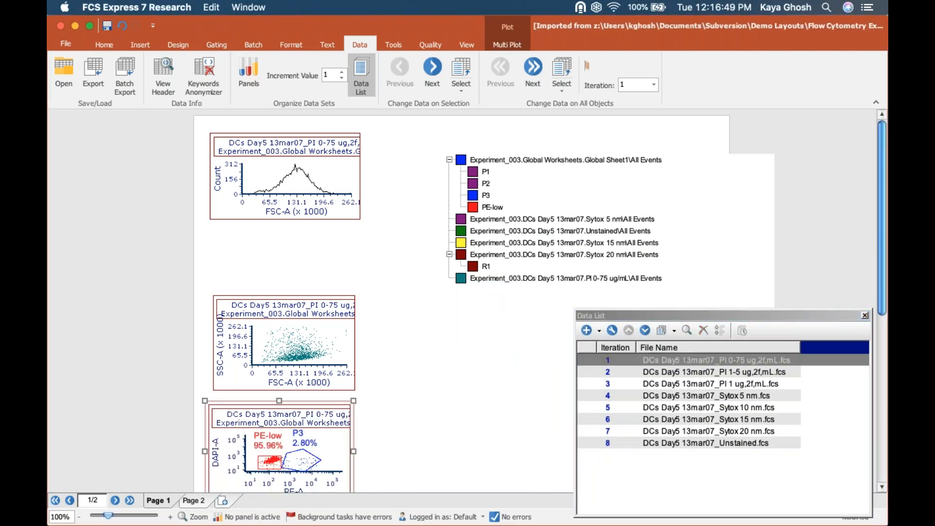
{"action": "left_click_drag", "start_coordinate": [419, 498], "coordinate": [389, 465]}
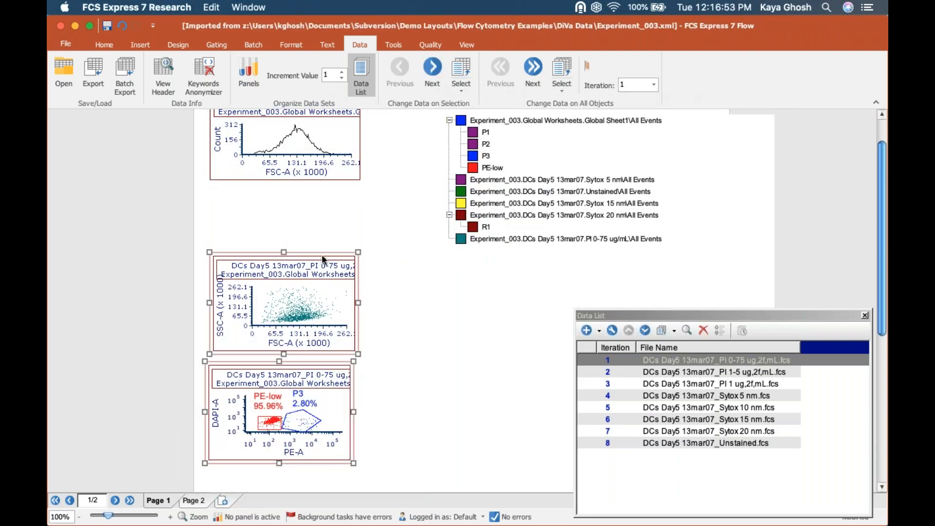
{"action": "left_click_drag", "start_coordinate": [322, 254], "coordinate": [315, 193]}
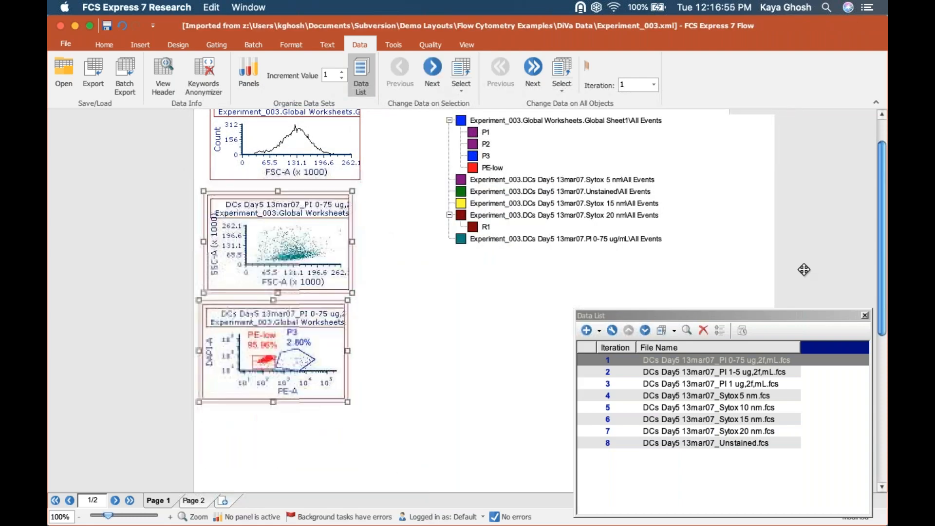
{"action": "left_click", "coordinate": [427, 312]}
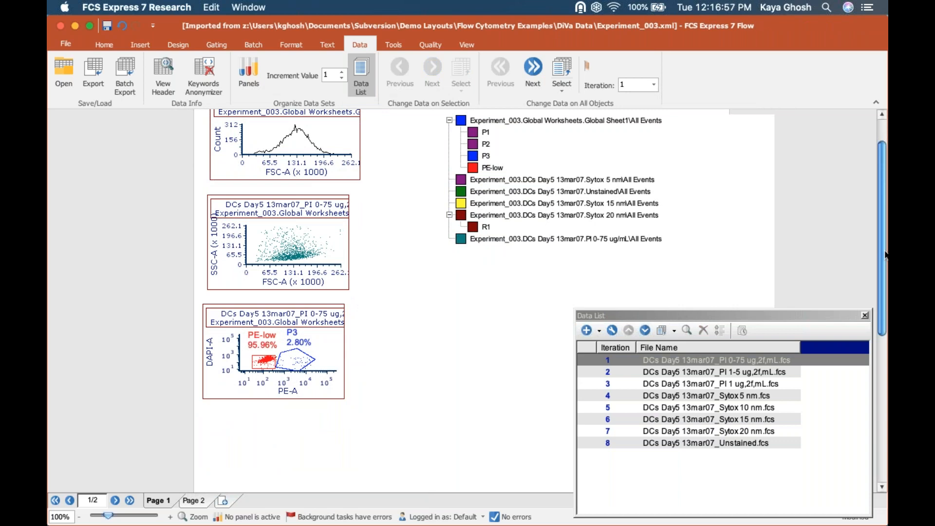
{"action": "scroll", "coordinate": [886, 207], "scroll_direction": "up", "scroll_amount": 3}
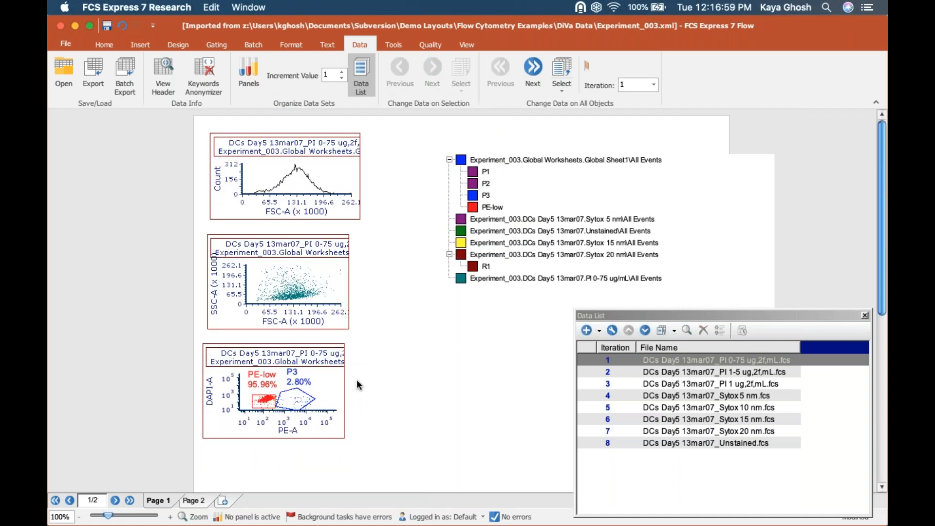
Step: Add a gate statistics table for the PE-A vs DAPI-A plot with the PE-low and P3 gates
{"action": "right_click", "coordinate": [327, 381]}
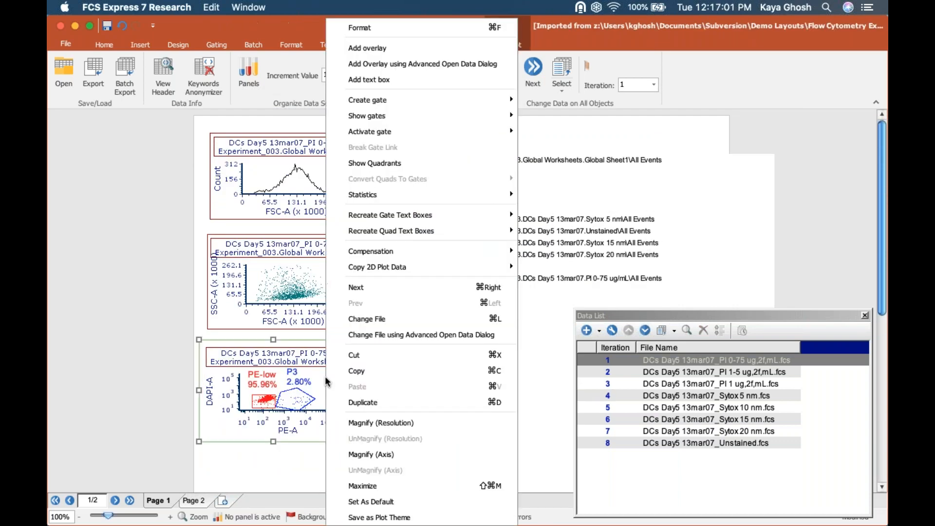
{"action": "left_click", "coordinate": [265, 387]}
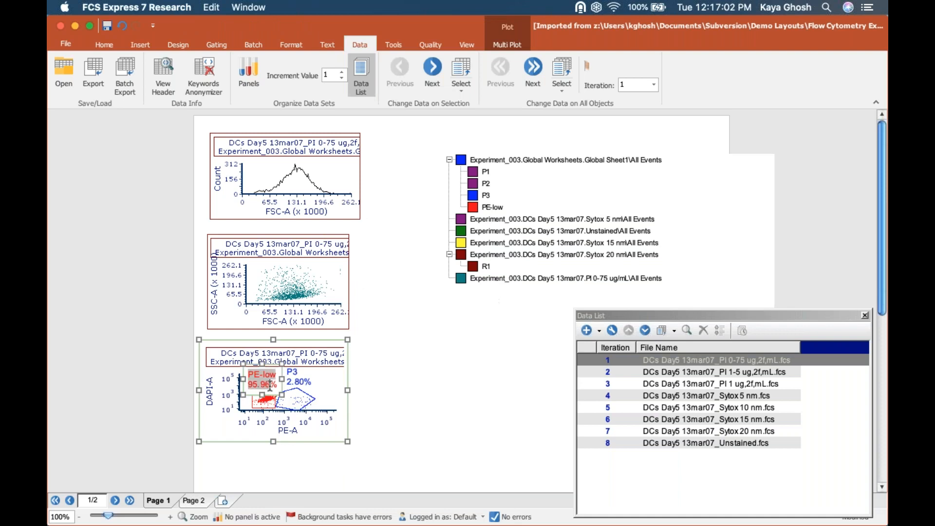
{"action": "left_click", "coordinate": [302, 384]}
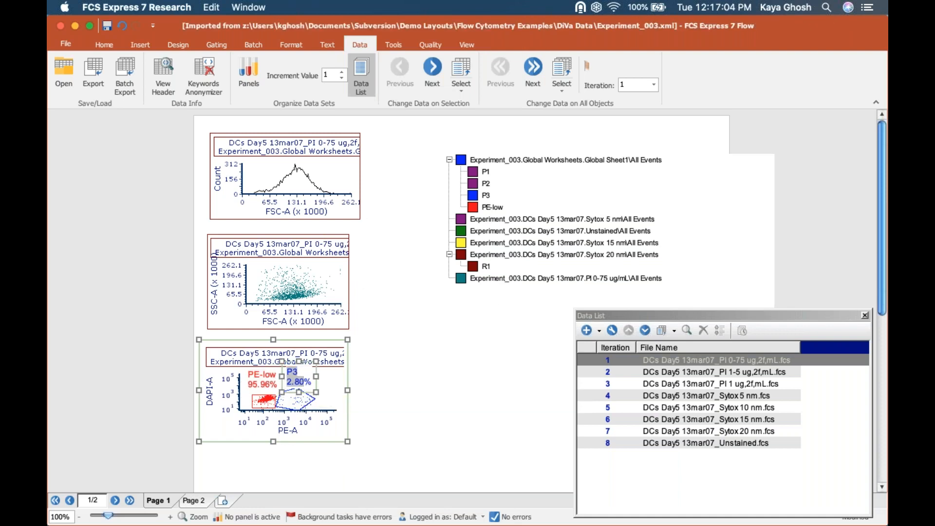
{"action": "right_click", "coordinate": [332, 389]}
{"action": "mouse_move", "coordinate": [370, 194]}
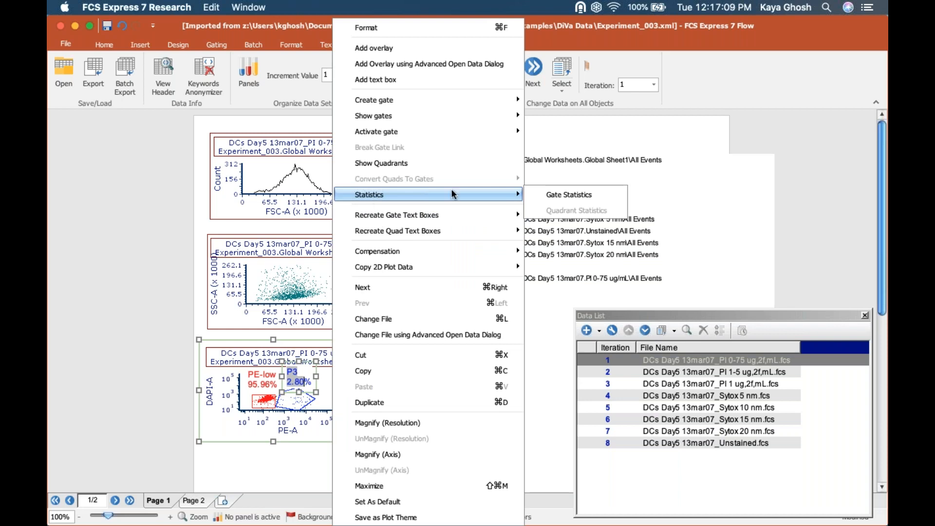
{"action": "left_click", "coordinate": [565, 195]}
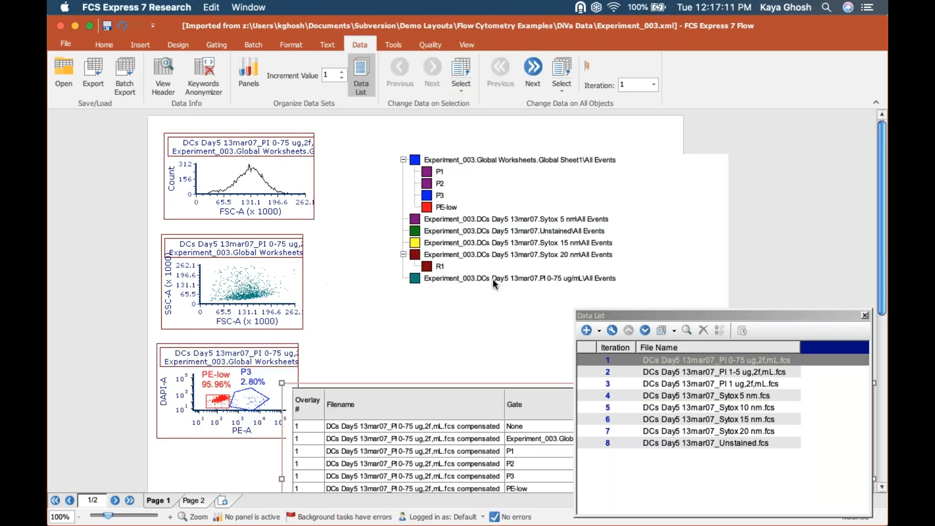
Step: Close the Data List and move the gate statistics table up beside the PE-A vs DAPI-A plot
{"action": "left_click", "coordinate": [865, 315]}
{"action": "left_click_drag", "start_coordinate": [713, 390], "coordinate": [713, 335]}
{"action": "left_click_drag", "start_coordinate": [879, 306], "coordinate": [882, 356]}
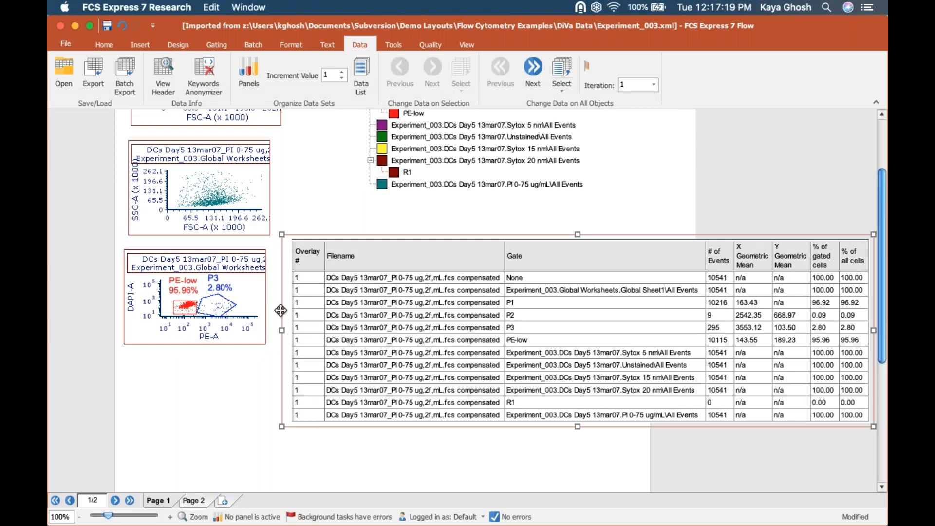
Step: Examine the PE-A vs DAPI-A plot's gate percentages against the % of gated cells column of the statistics table
{"action": "left_click", "coordinate": [251, 291]}
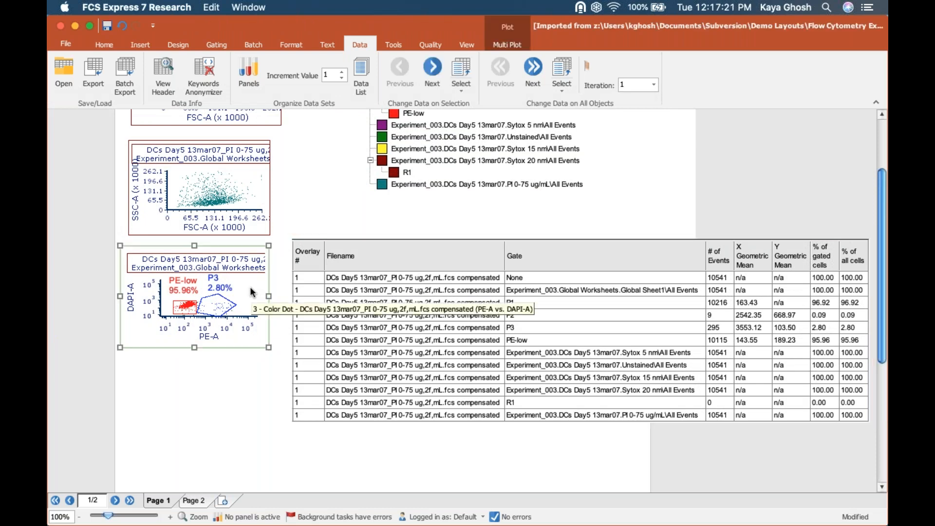
{"action": "left_click", "coordinate": [216, 46]}
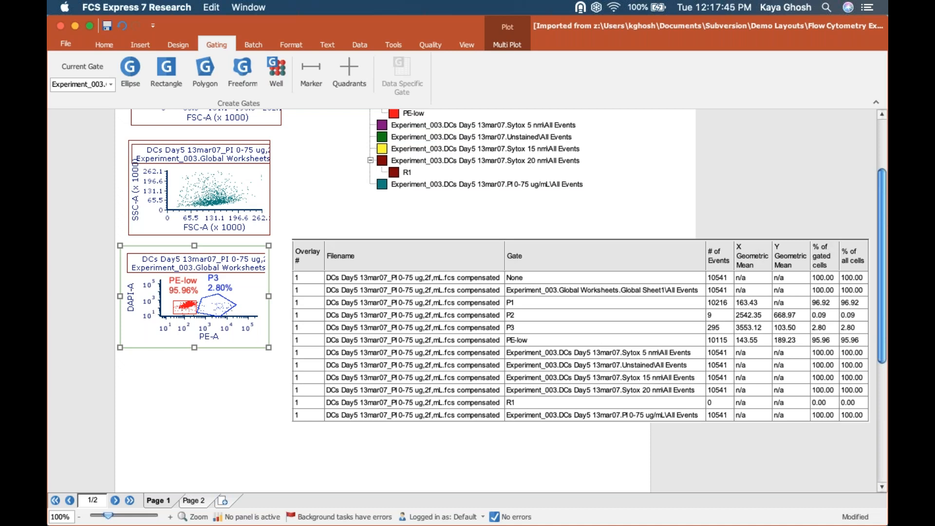
{"action": "left_click", "coordinate": [827, 254]}
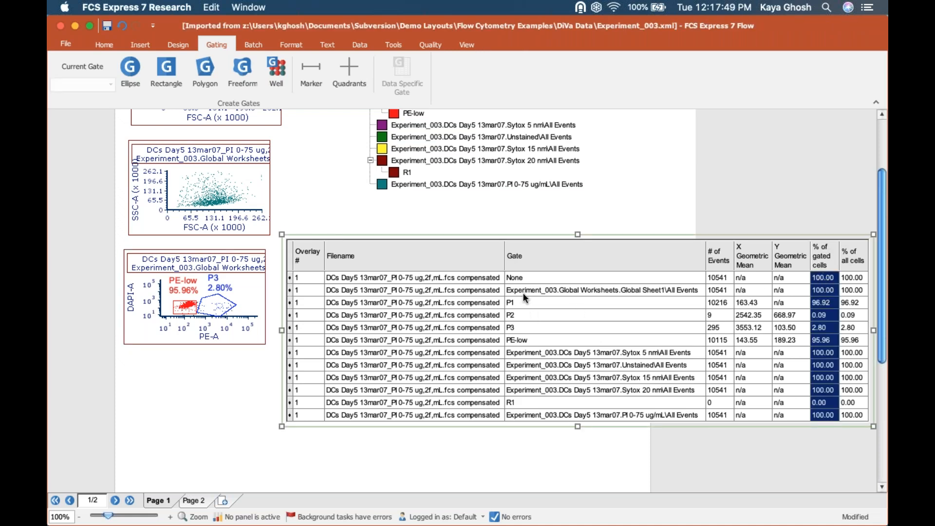
Step: Remove the Overlay #, X Geometric Mean and Y Geometric Mean columns from the statistics table and add X Median
{"action": "right_click", "coordinate": [376, 301]}
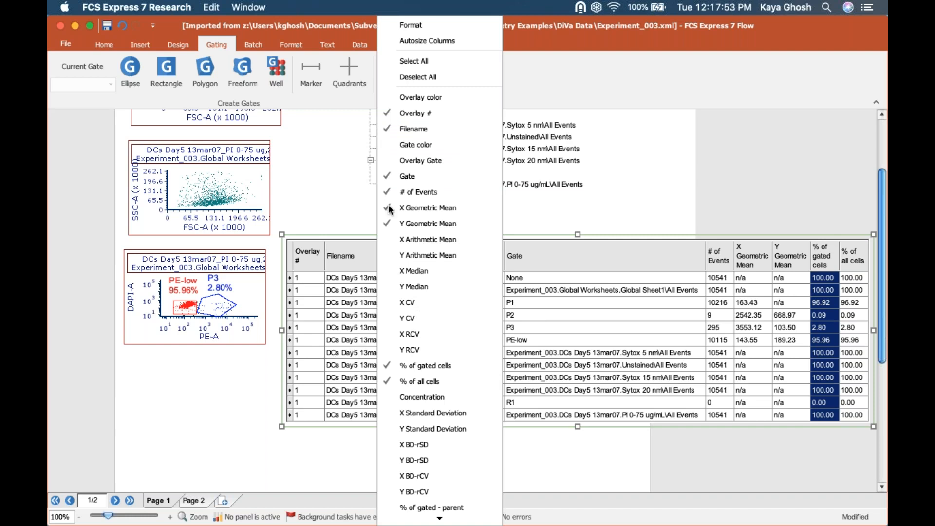
{"action": "left_click", "coordinate": [415, 112]}
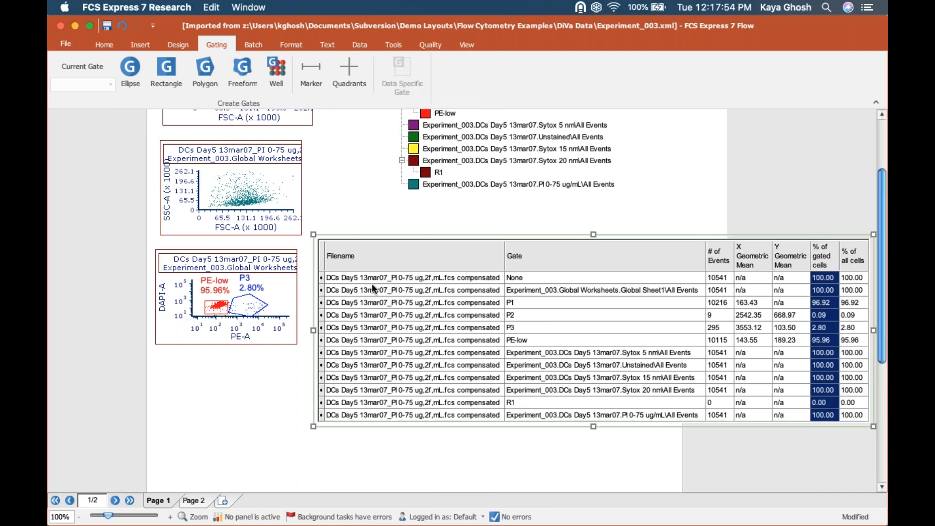
{"action": "right_click", "coordinate": [403, 313]}
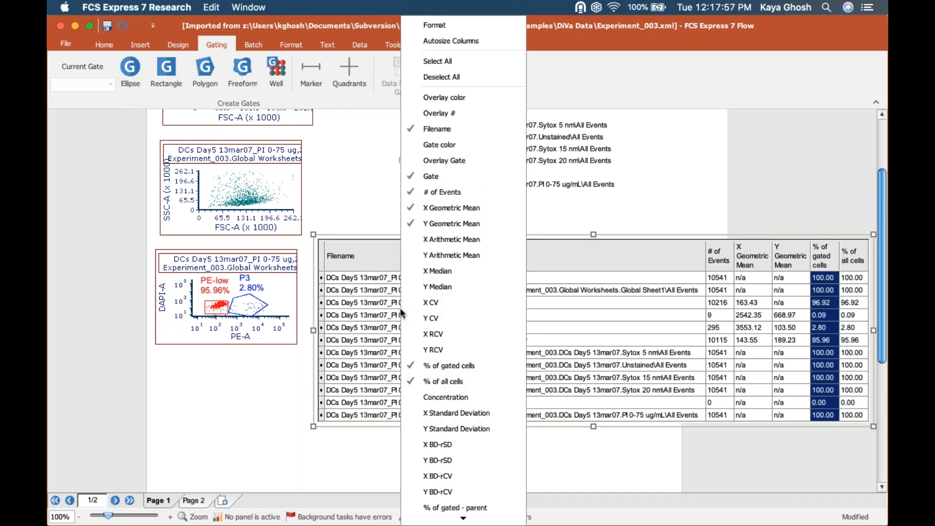
{"action": "left_click", "coordinate": [436, 206]}
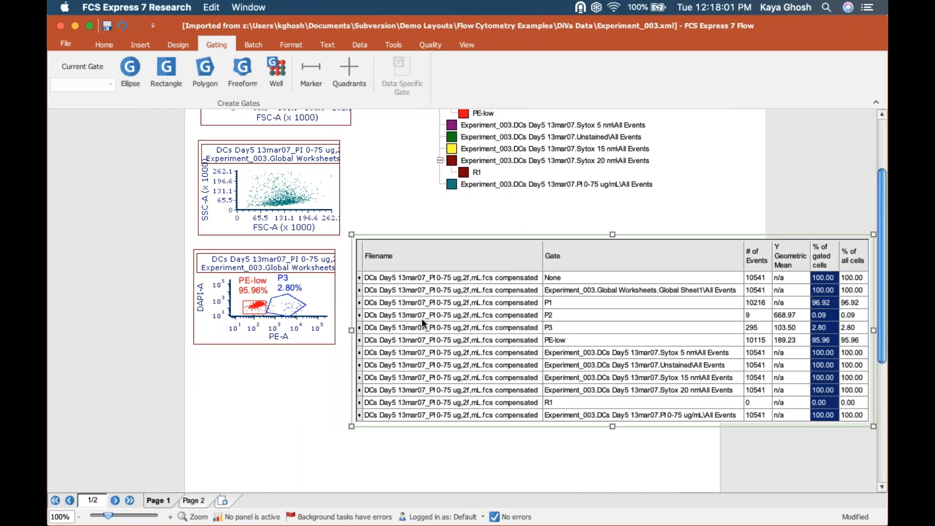
{"action": "right_click", "coordinate": [422, 318]}
{"action": "left_click", "coordinate": [458, 223]}
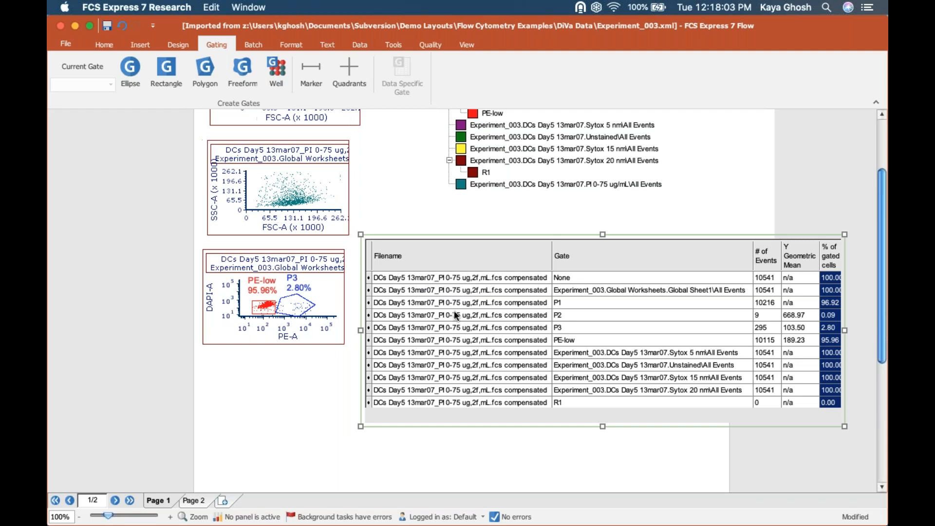
{"action": "right_click", "coordinate": [455, 311]}
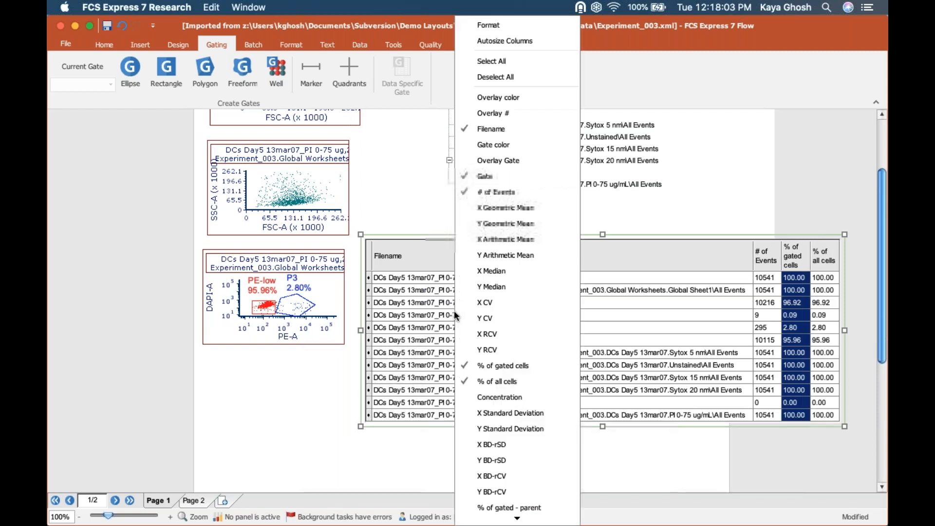
{"action": "left_click", "coordinate": [499, 269]}
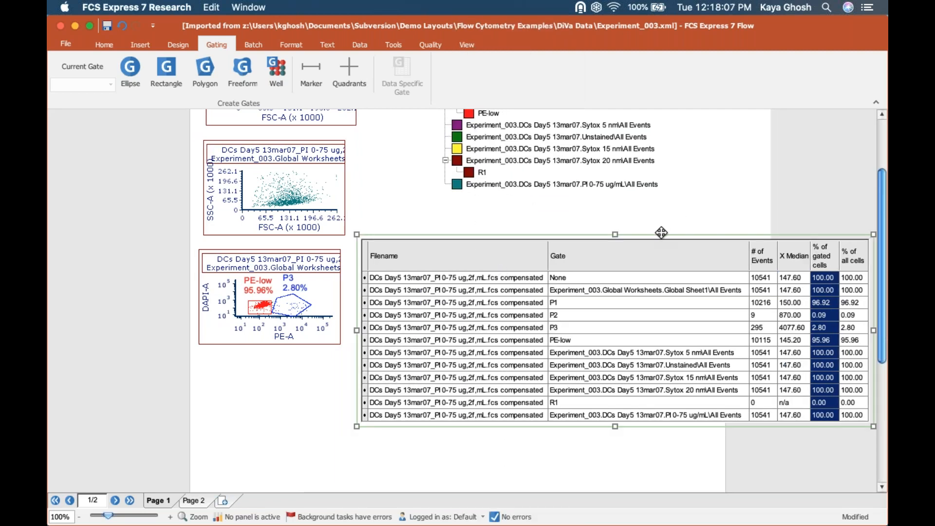
Step: Format the statistics table to display only checked gates, and check P3 and PE-low under Global Sheet1\All Events
{"action": "right_click", "coordinate": [569, 315]}
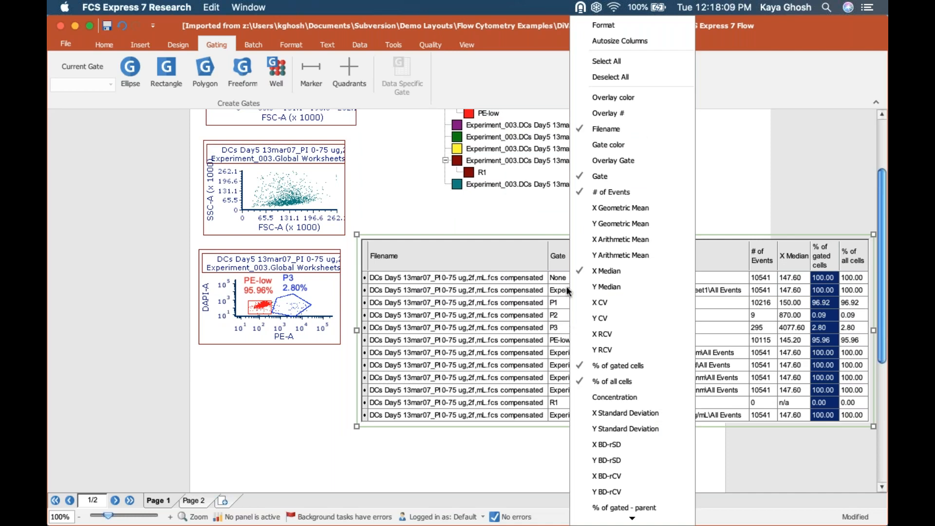
{"action": "left_click", "coordinate": [598, 23]}
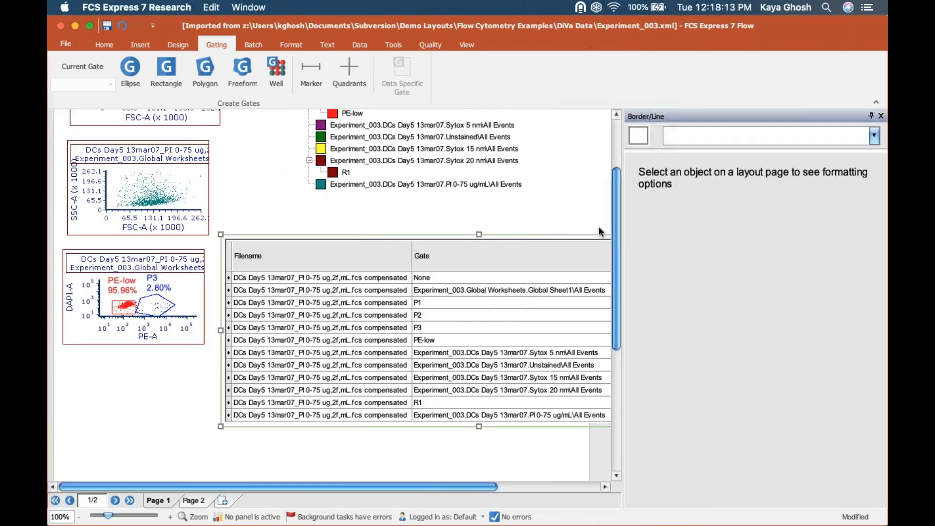
{"action": "left_click", "coordinate": [685, 136]}
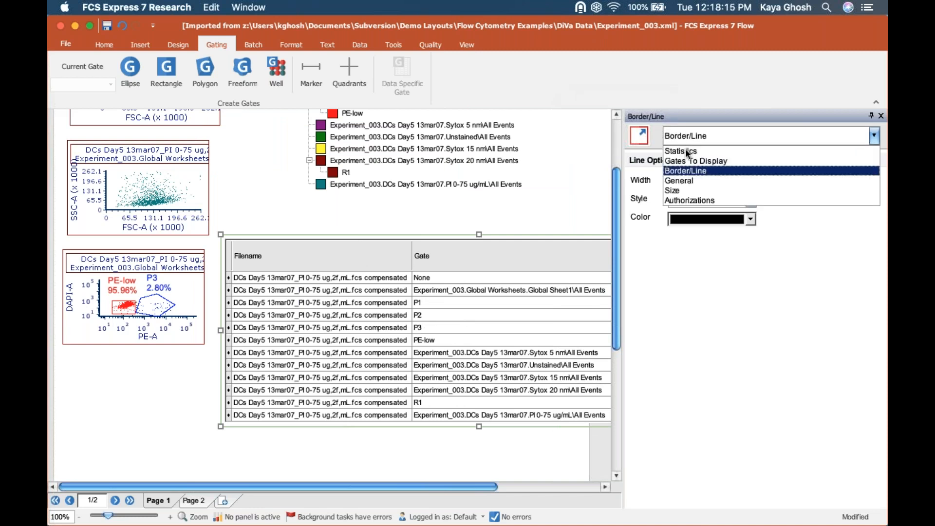
{"action": "left_click", "coordinate": [685, 151]}
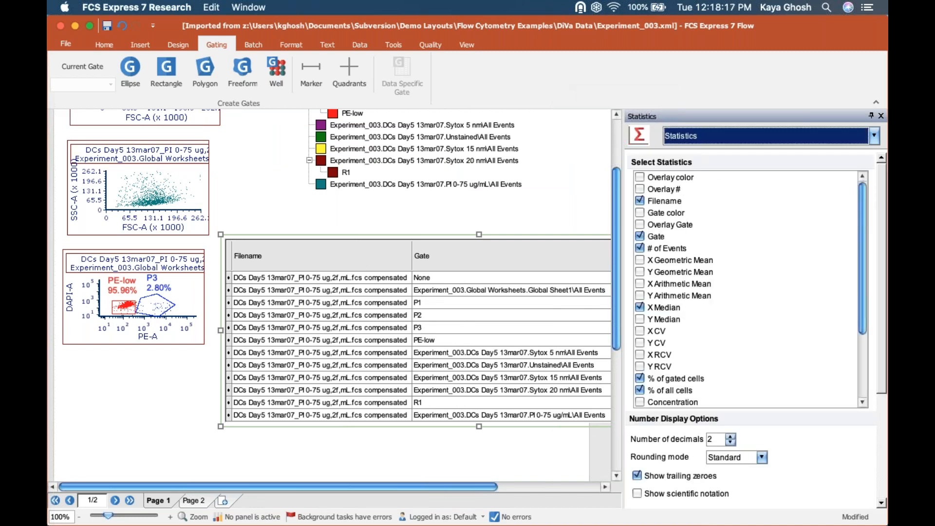
{"action": "left_click", "coordinate": [688, 132]}
{"action": "left_click", "coordinate": [689, 162]}
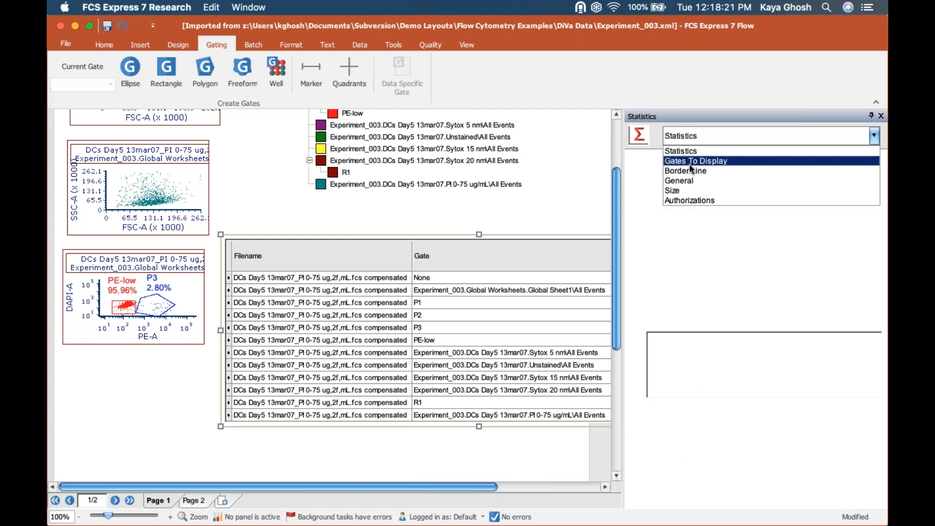
{"action": "left_click", "coordinate": [652, 239]}
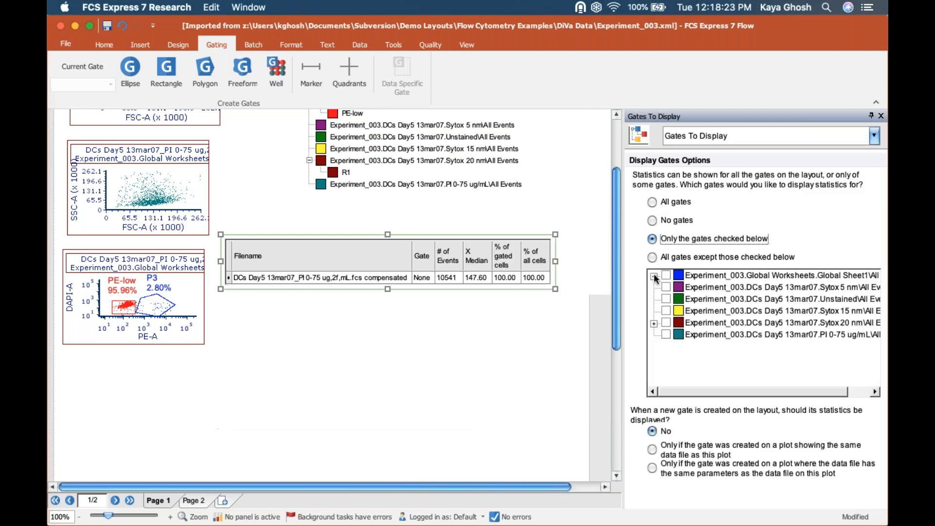
{"action": "left_click", "coordinate": [654, 276]}
{"action": "left_click", "coordinate": [679, 312]}
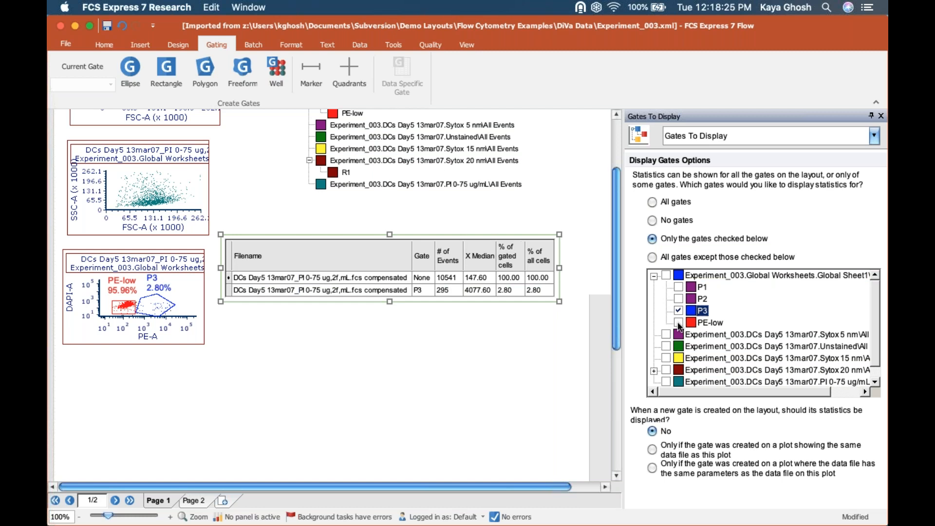
{"action": "left_click", "coordinate": [678, 323]}
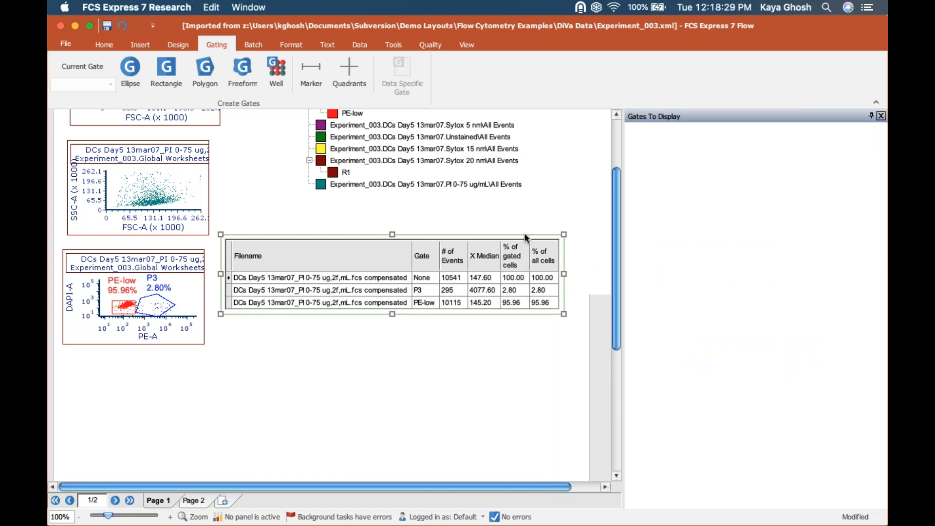
Step: Close the table's formatting options and place the statistics table below the PE-A vs DAPI-A plot
{"action": "left_click_drag", "start_coordinate": [524, 233], "coordinate": [362, 360]}
{"action": "left_click", "coordinate": [883, 124]}
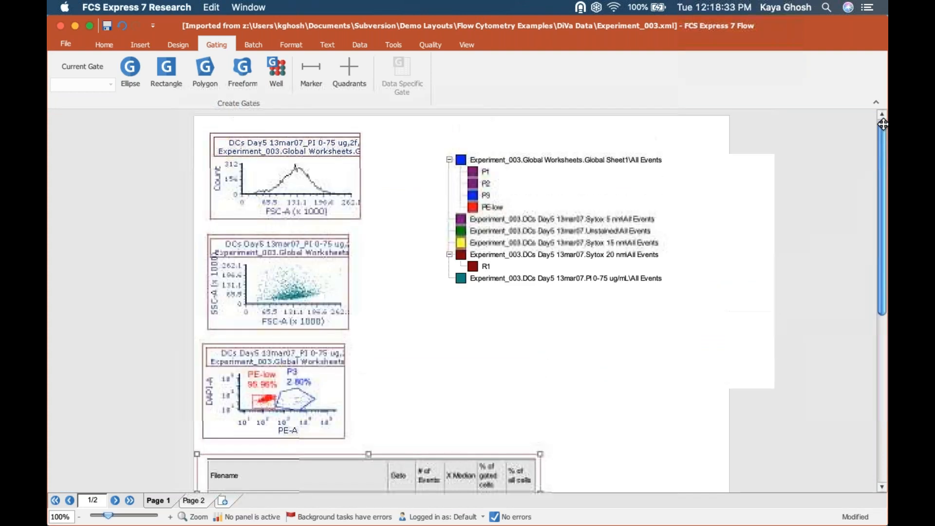
{"action": "left_click", "coordinate": [79, 517]}
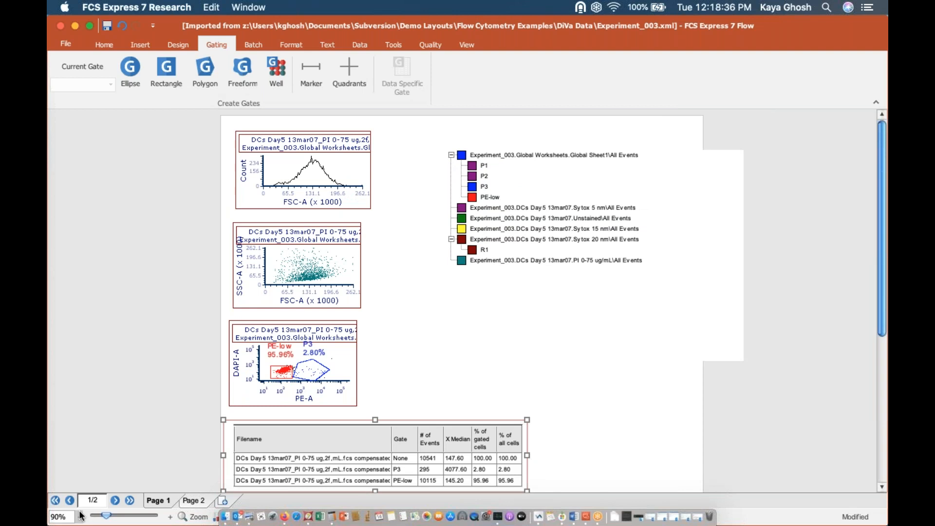
Step: Save the layout to the Desktop under the name "diva impor"
{"action": "left_click", "coordinate": [66, 42]}
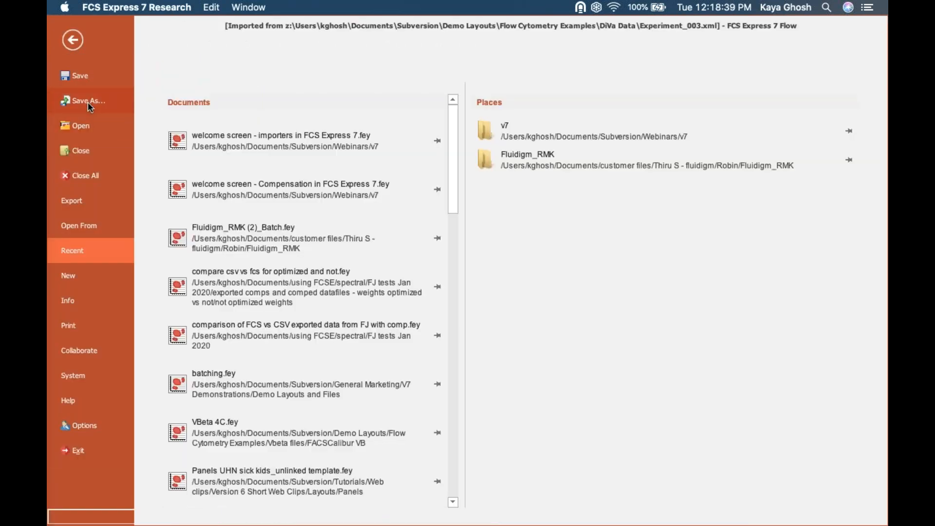
{"action": "left_click", "coordinate": [87, 101]}
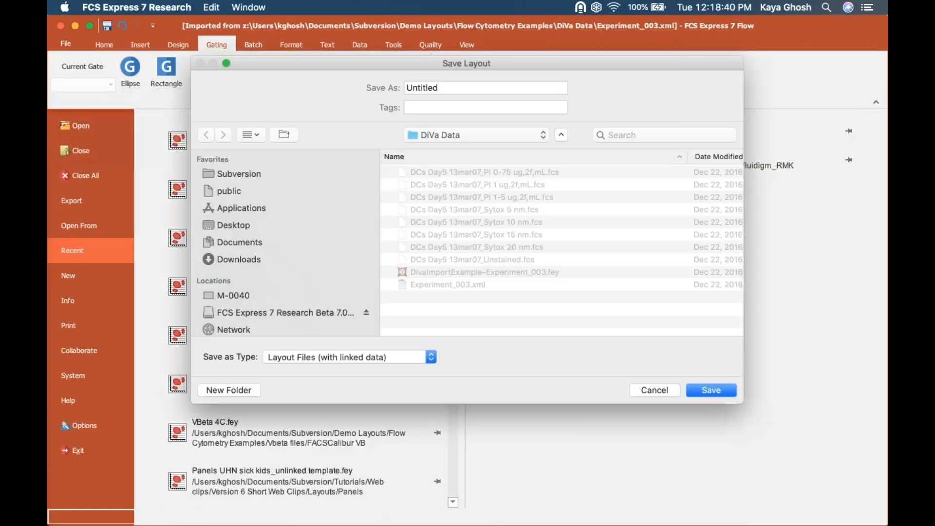
{"action": "left_click", "coordinate": [230, 225]}
{"action": "double_click", "coordinate": [453, 86]}
{"action": "type", "text": "diva om"}
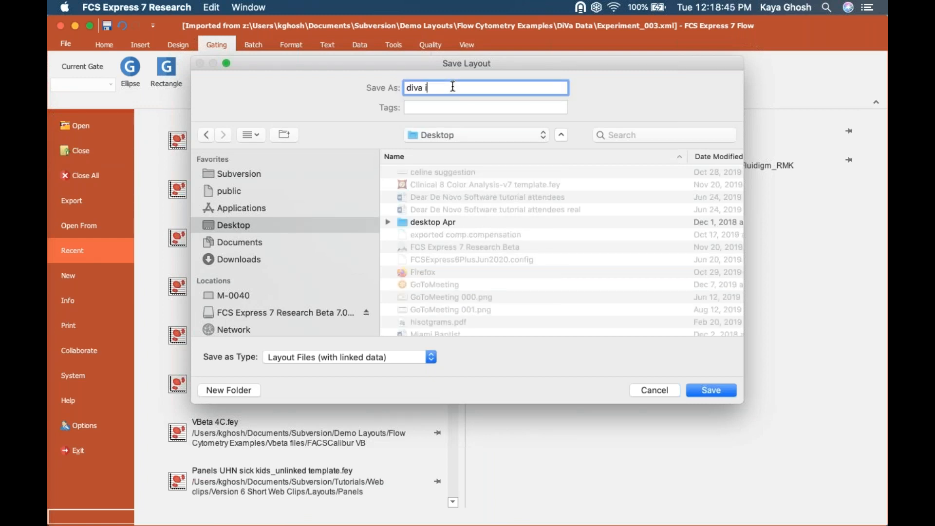
{"action": "key", "text": "Return"}
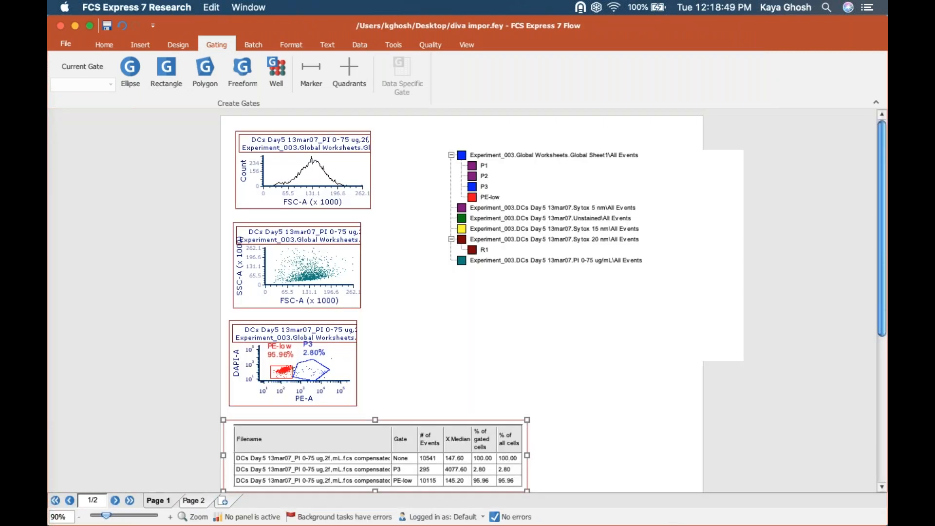
Step: Open the Batch Actions window and dock it beside the layout page
{"action": "left_click", "coordinate": [261, 44]}
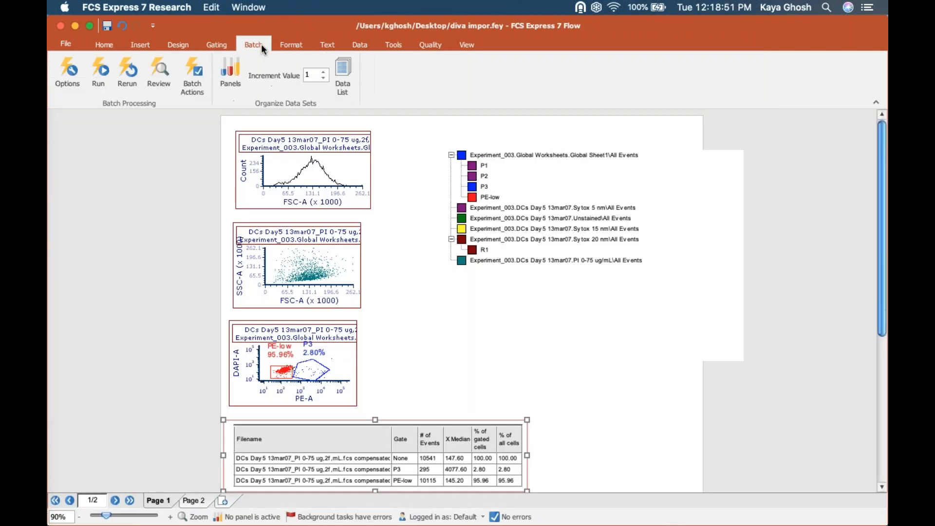
{"action": "left_click", "coordinate": [191, 86]}
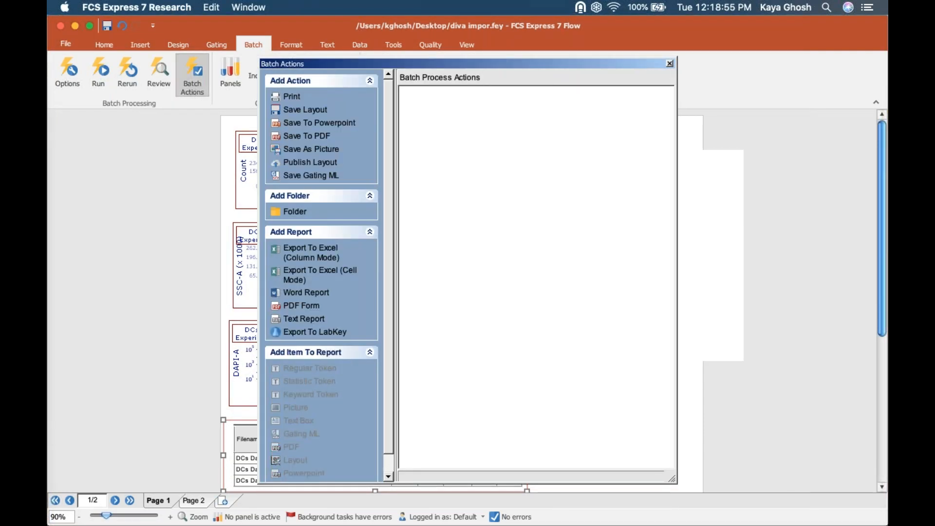
{"action": "left_click_drag", "start_coordinate": [449, 65], "coordinate": [343, 278]}
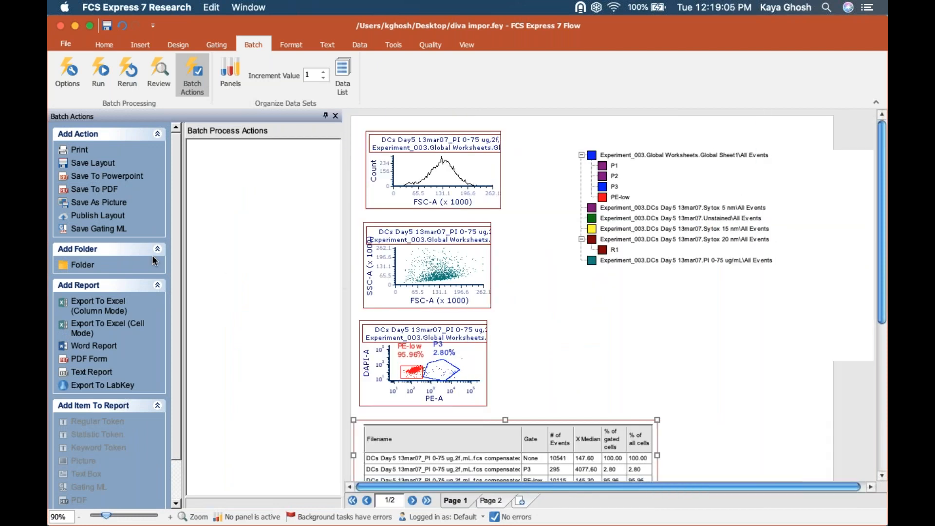
Step: Add a column-mode Excel export to the batch process, saving to a new file named "diva" on the Desktop
{"action": "left_click", "coordinate": [118, 306]}
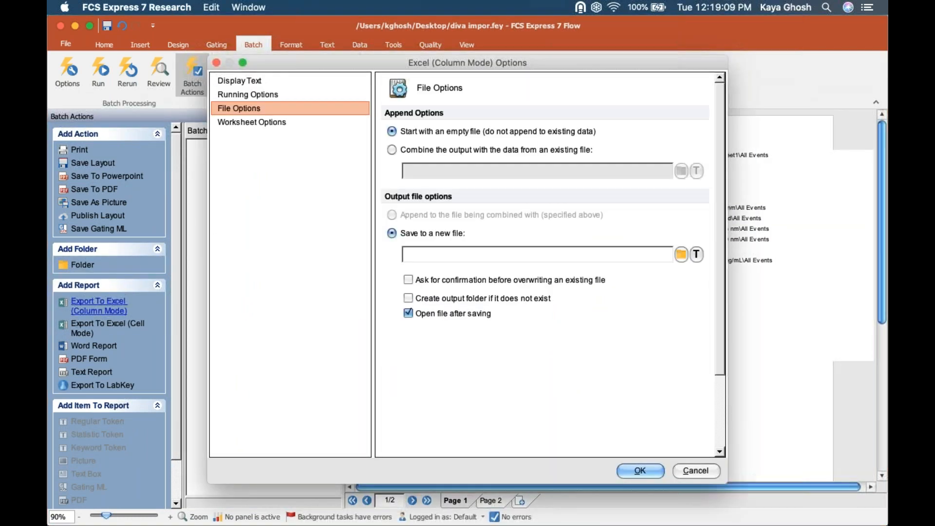
{"action": "left_click", "coordinate": [681, 255]}
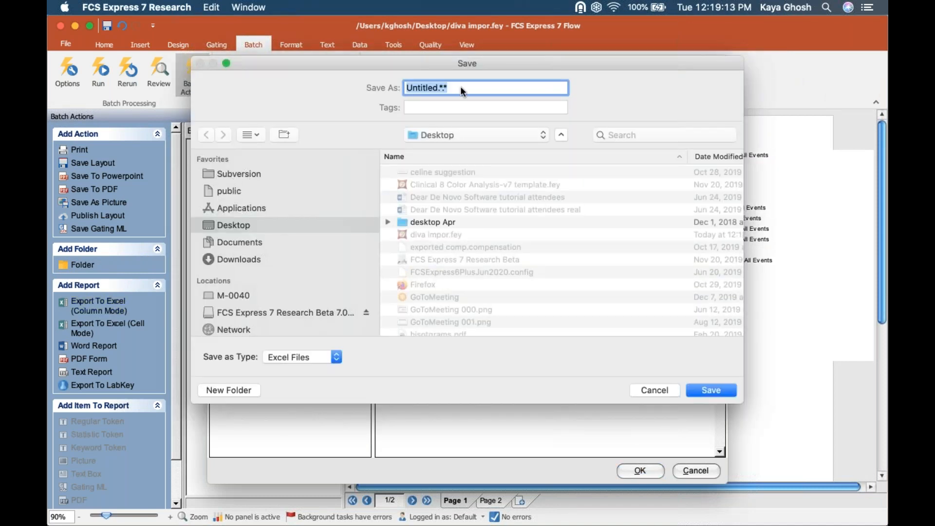
{"action": "type", "text": "diva"}
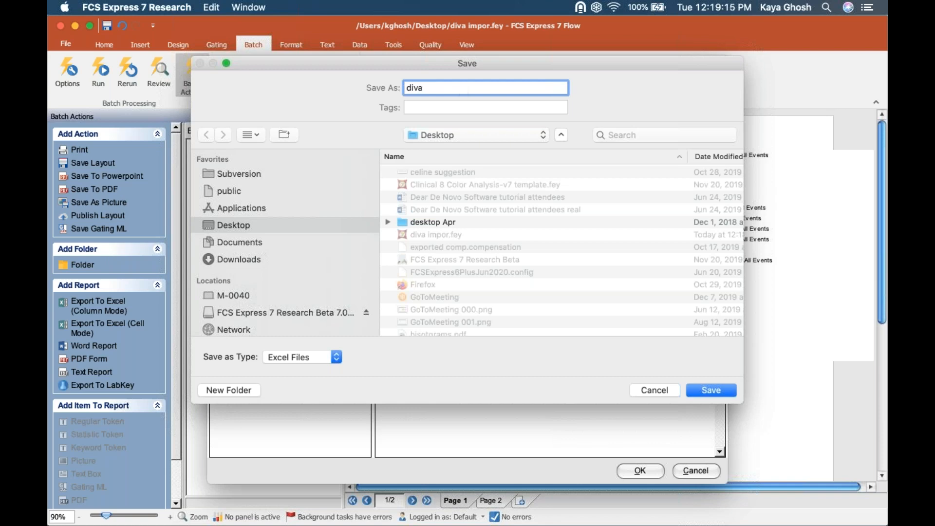
{"action": "key", "text": "Return"}
{"action": "left_click", "coordinate": [640, 471]}
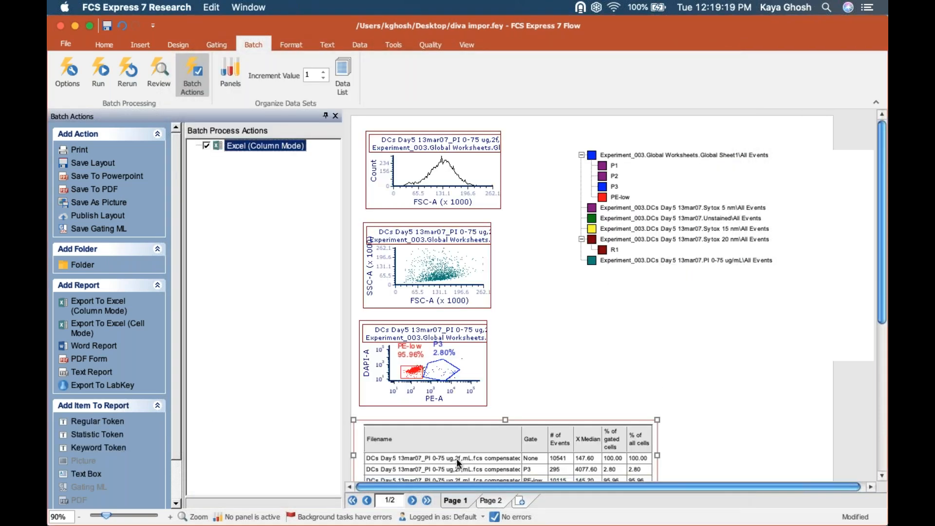
Step: Add the ungated row's Filename, # of Events and X Median from the statistics table to the Excel export
{"action": "left_click", "coordinate": [423, 459]}
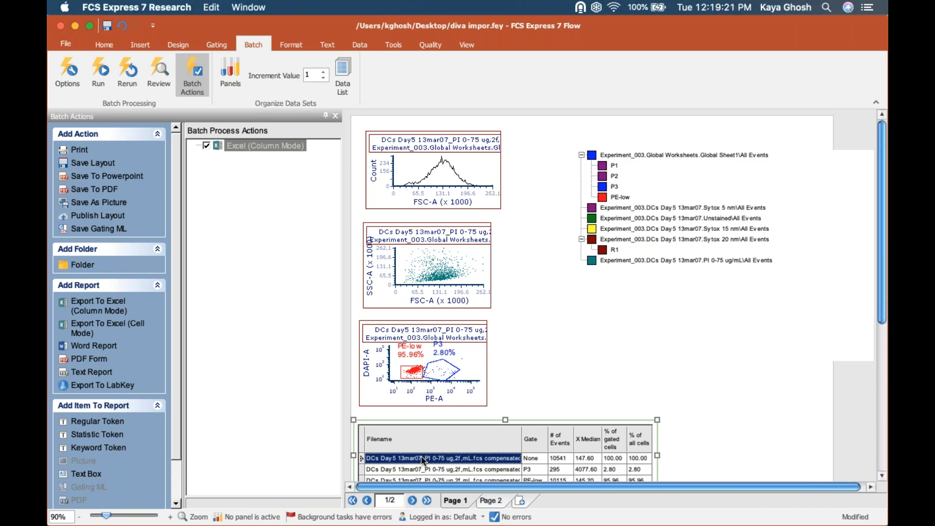
{"action": "left_click", "coordinate": [263, 147]}
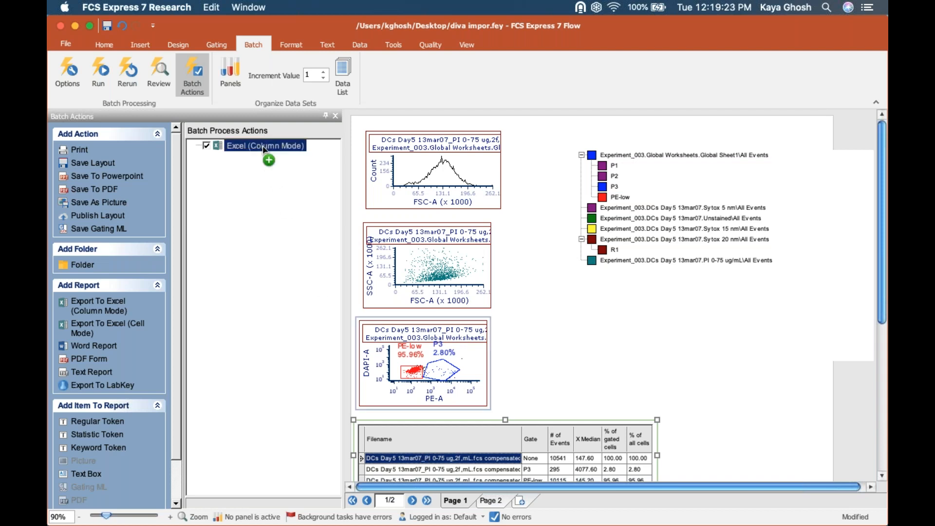
{"action": "left_click_drag", "start_coordinate": [263, 147], "coordinate": [264, 148]}
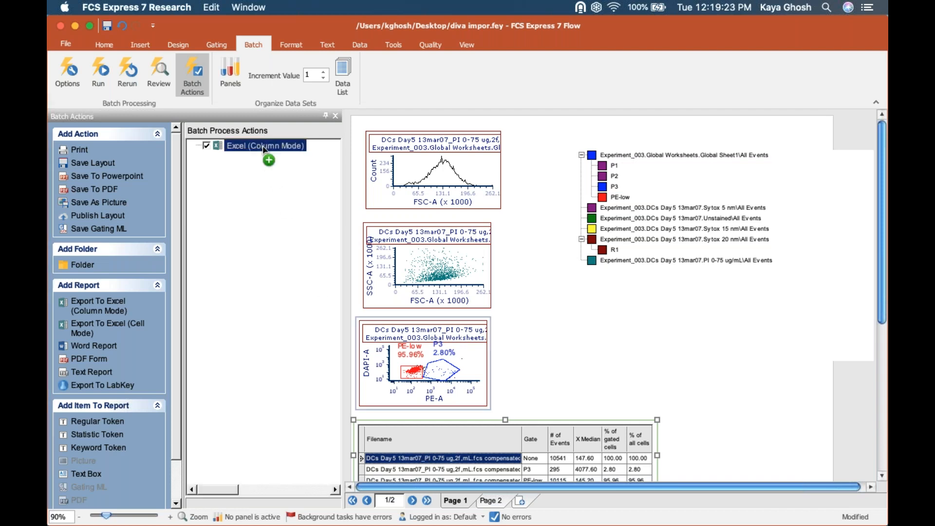
{"action": "left_click", "coordinate": [563, 456]}
{"action": "left_click", "coordinate": [590, 460], "text": "shift"}
{"action": "left_click_drag", "start_coordinate": [590, 460], "coordinate": [280, 150]}
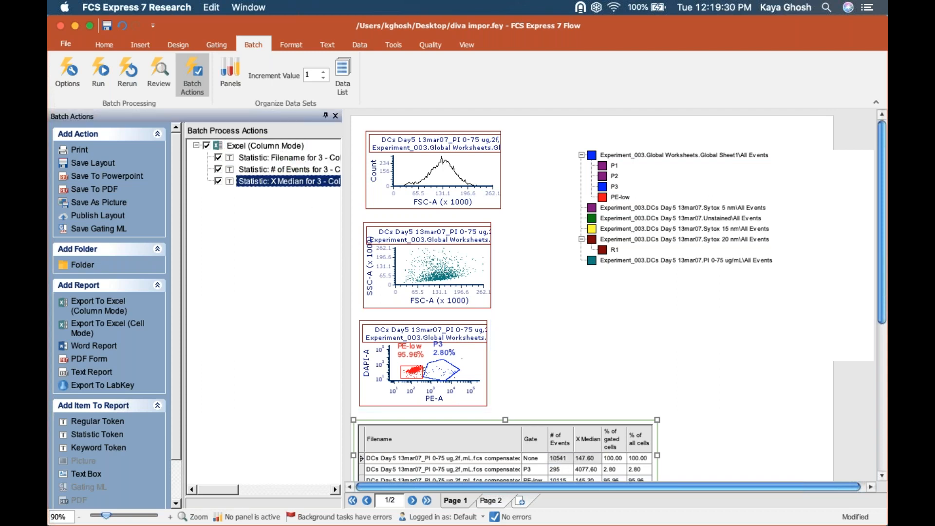
Step: Add # of Events, X Median and % of gated cells for gate P3 from the PE-A vs DAPI-A plot to the Excel export
{"action": "left_click", "coordinate": [451, 375]}
{"action": "left_click_drag", "start_coordinate": [257, 147], "coordinate": [257, 148]}
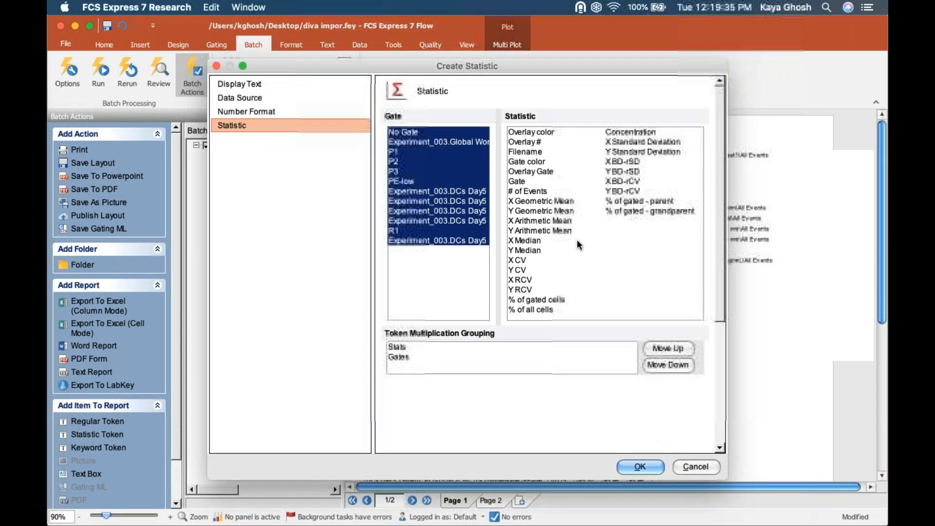
{"action": "left_click", "coordinate": [437, 181]}
{"action": "left_click", "coordinate": [439, 171]}
{"action": "left_click", "coordinate": [541, 300]}
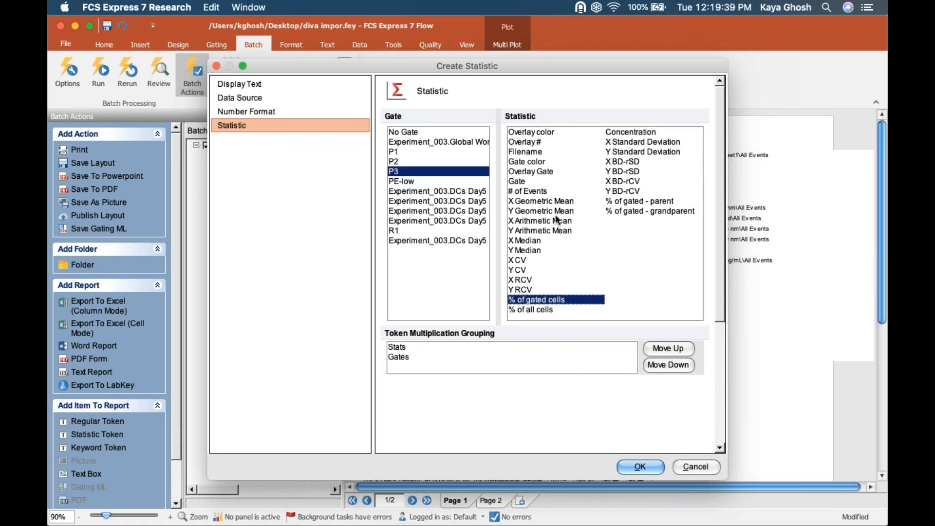
{"action": "left_click", "coordinate": [538, 190], "text": "super"}
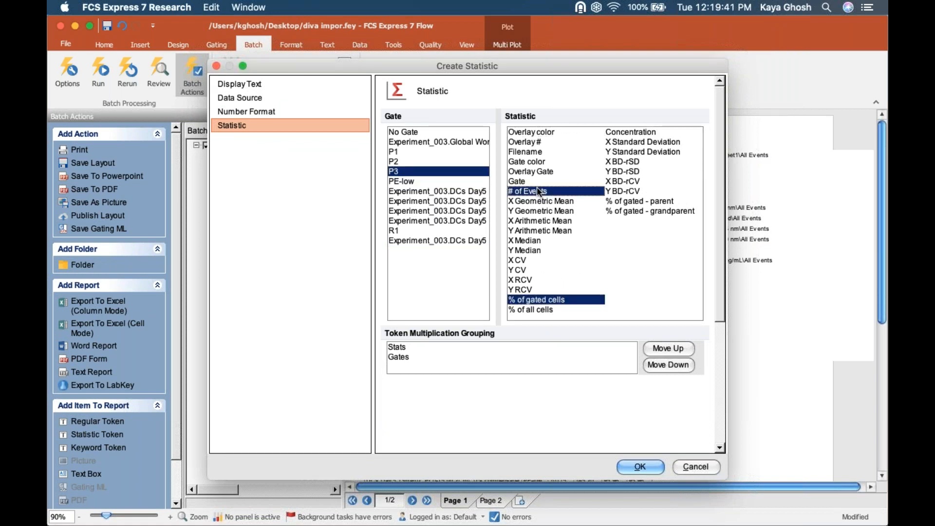
{"action": "left_click", "coordinate": [522, 241], "text": "super"}
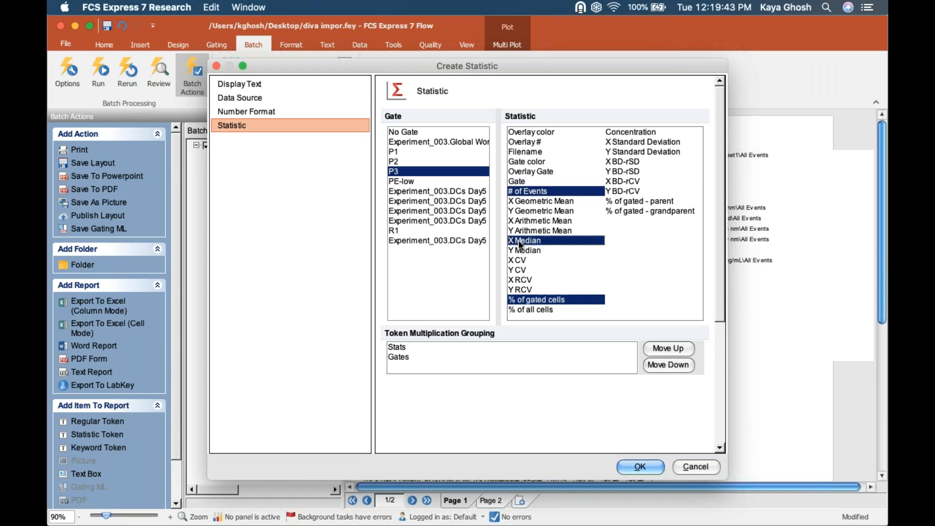
{"action": "left_click", "coordinate": [628, 468]}
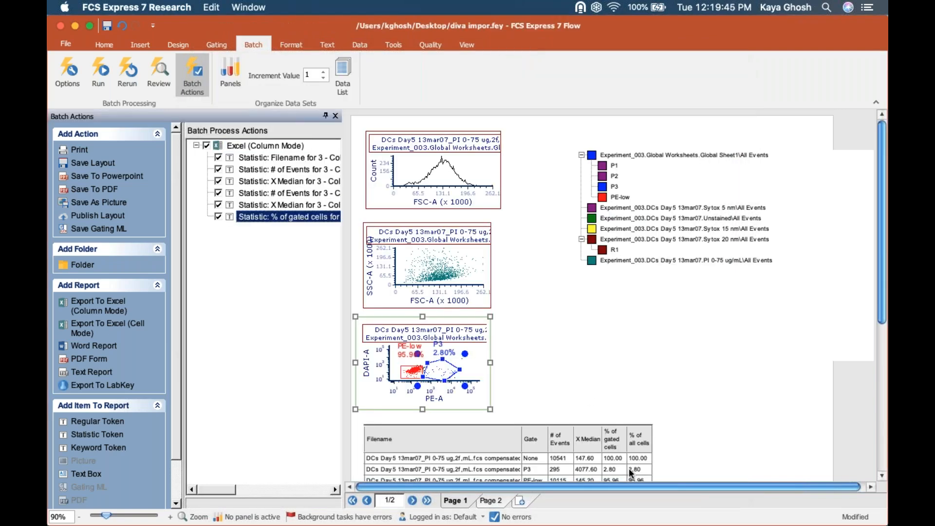
Step: Add a PowerPoint export to the batch process that opens after saving, with the output file "diva" on the Desktop
{"action": "left_click", "coordinate": [108, 177]}
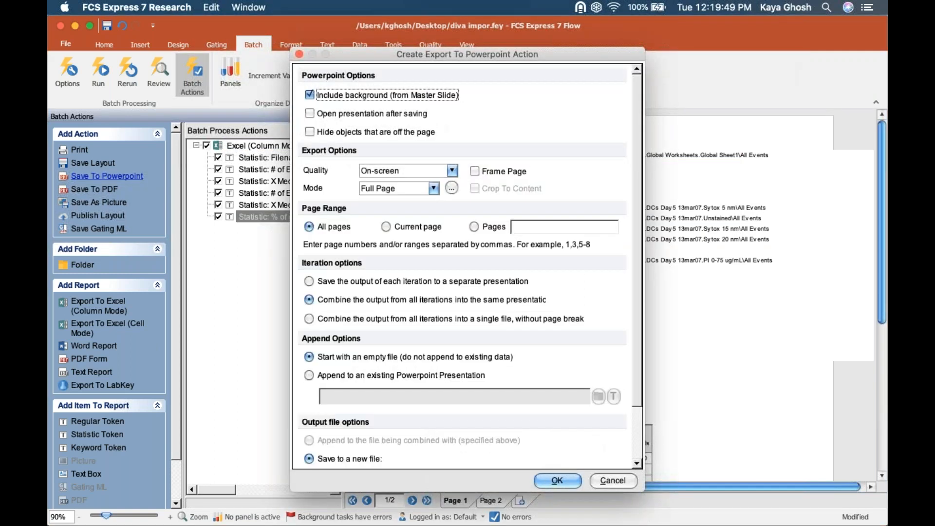
{"action": "left_click", "coordinate": [309, 115]}
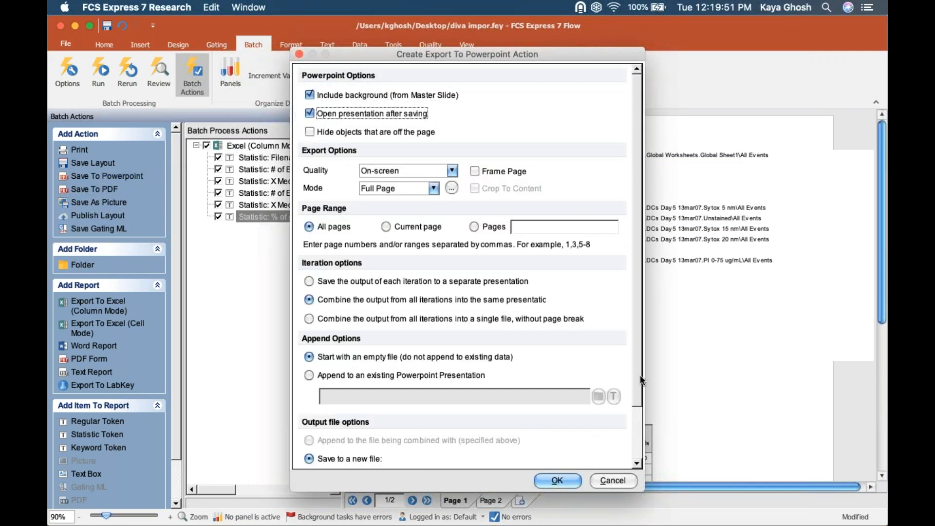
{"action": "scroll", "coordinate": [642, 417], "scroll_direction": "down", "scroll_amount": 3}
{"action": "left_click", "coordinate": [599, 417]}
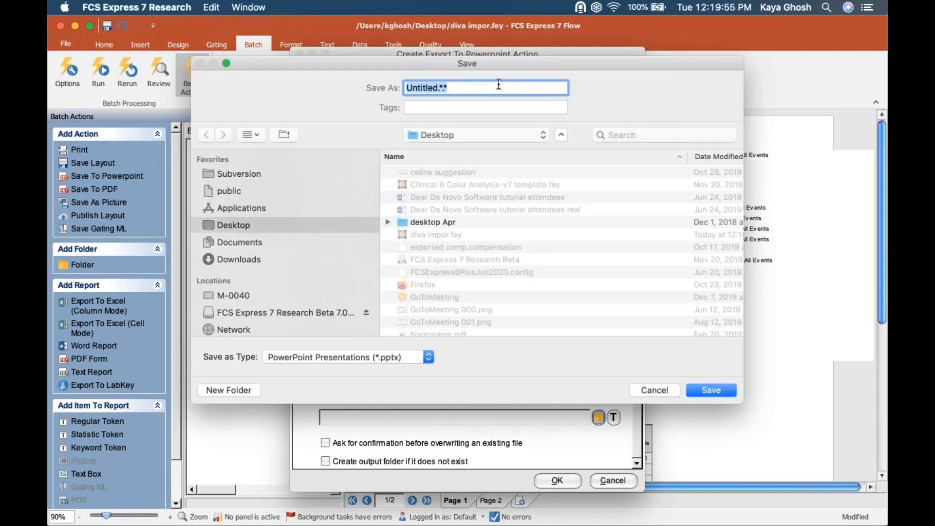
{"action": "type", "text": "diva"}
{"action": "key", "text": "Return"}
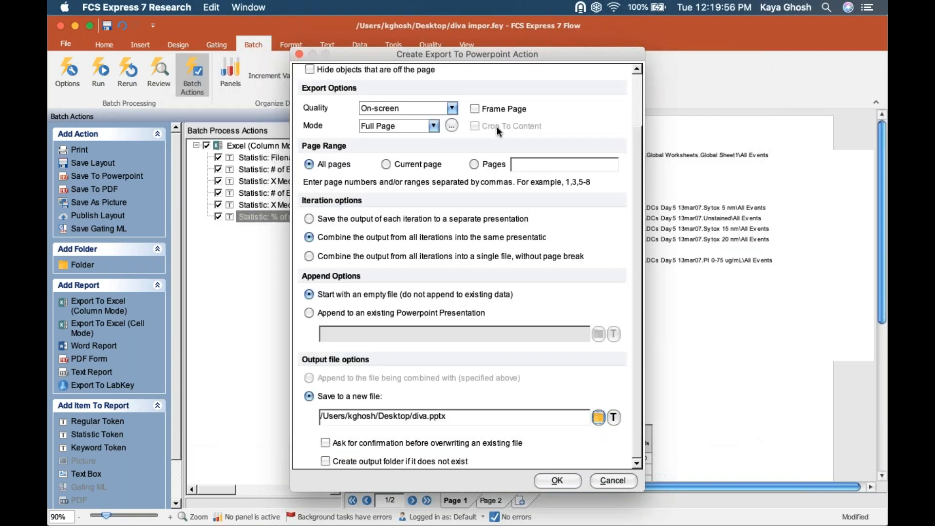
{"action": "left_click", "coordinate": [557, 481]}
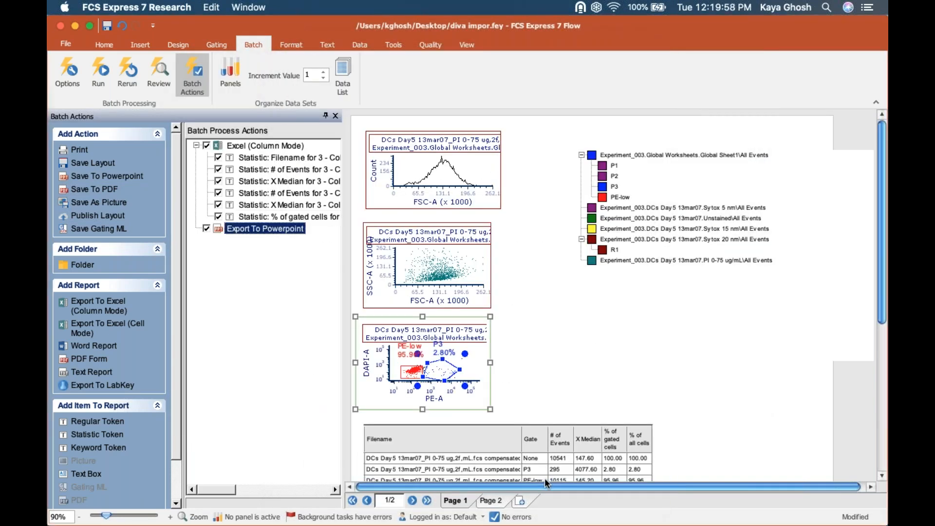
Step: Check the batch's Data List by loading the Sytox 5 nm file, return to the first file and close the list
{"action": "left_click", "coordinate": [343, 82]}
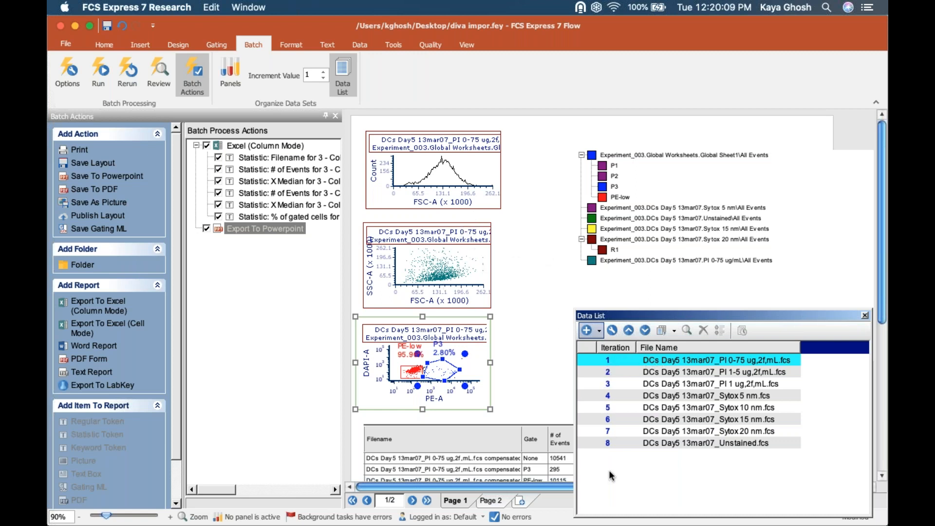
{"action": "left_click", "coordinate": [608, 399]}
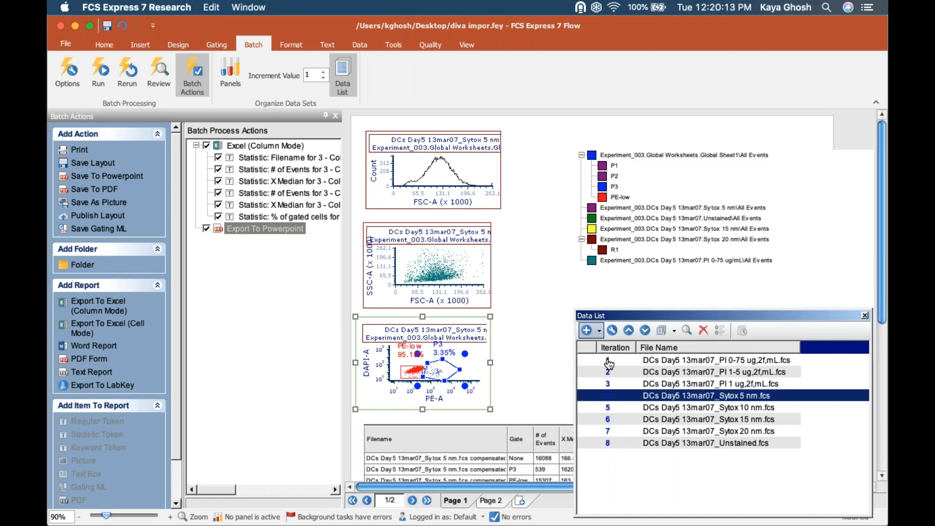
{"action": "left_click", "coordinate": [608, 362]}
{"action": "left_click", "coordinate": [866, 316]}
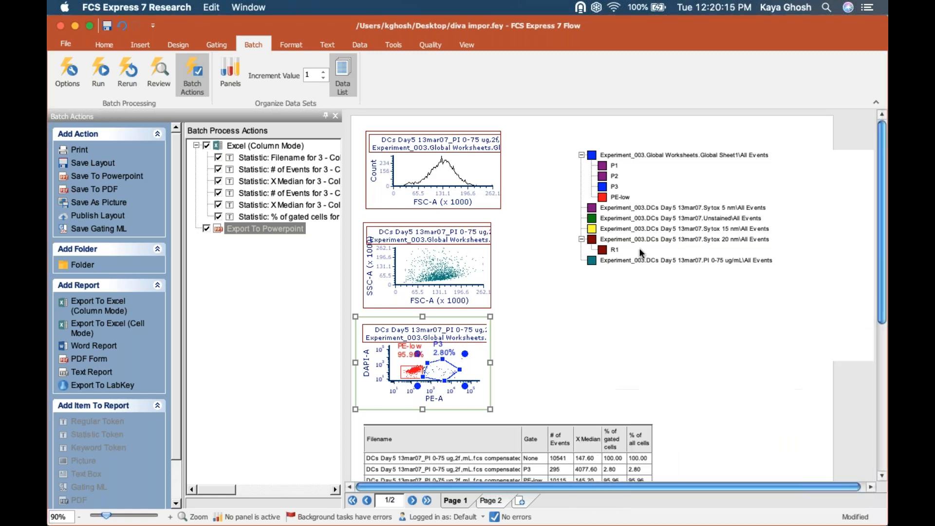
Step: Run the batch process to generate the Excel and PowerPoint exports
{"action": "left_click", "coordinate": [101, 71]}
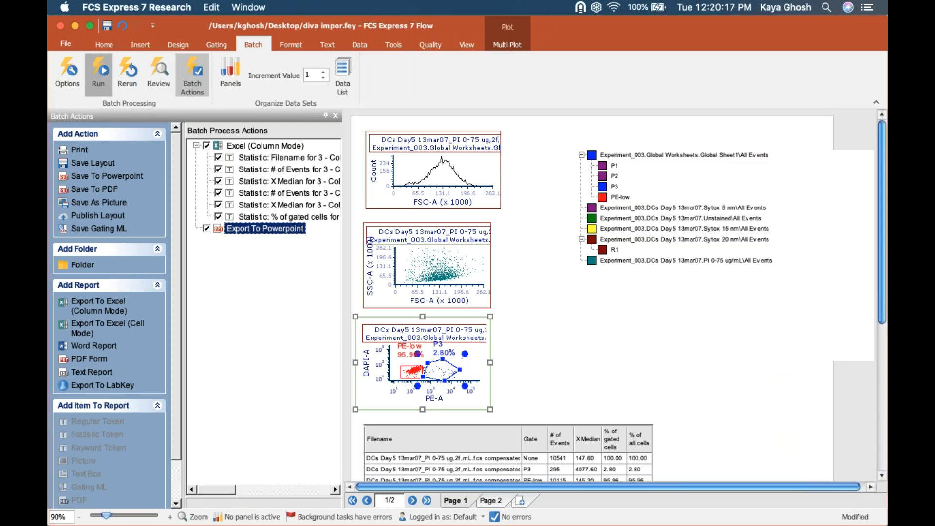
{"action": "left_click", "coordinate": [428, 364]}
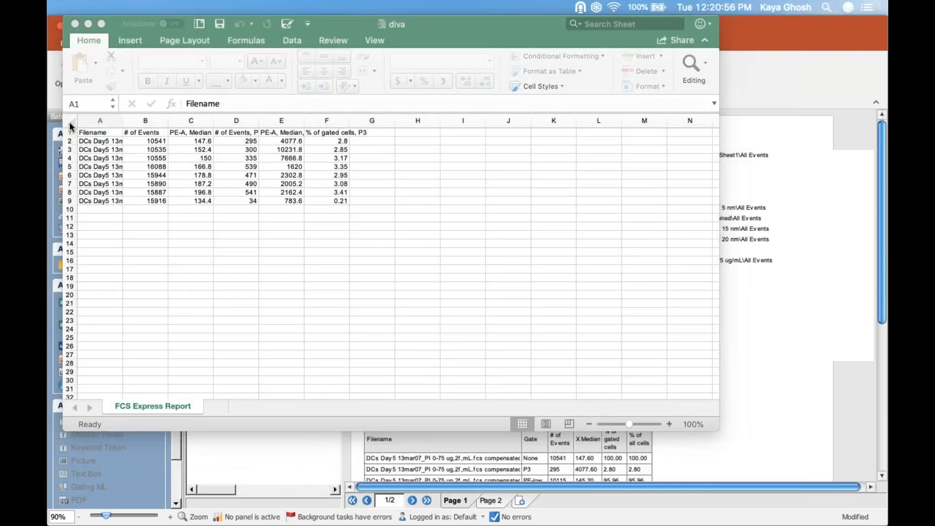
Step: Fit all columns of the exported Excel report to their contents
{"action": "left_click", "coordinate": [70, 125]}
{"action": "left_click", "coordinate": [71, 141]}
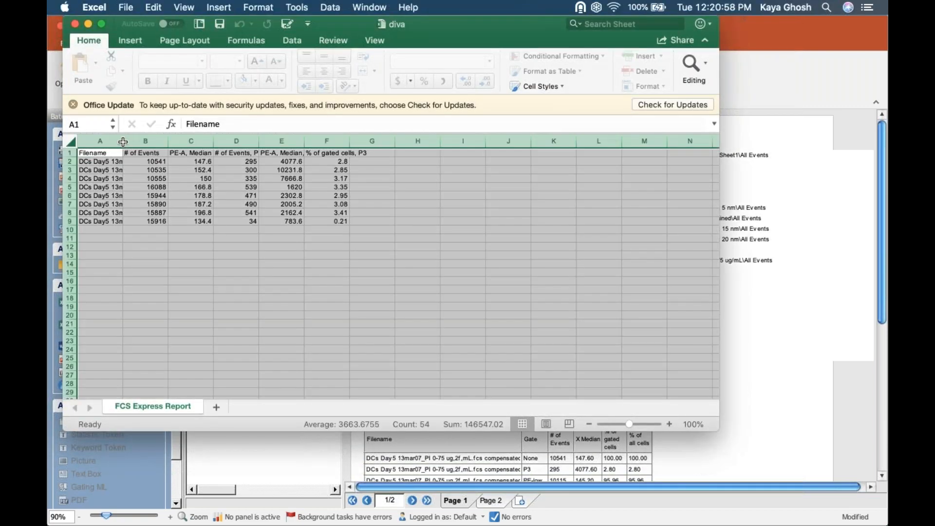
{"action": "double_click", "coordinate": [123, 141]}
{"action": "left_click", "coordinate": [223, 306]}
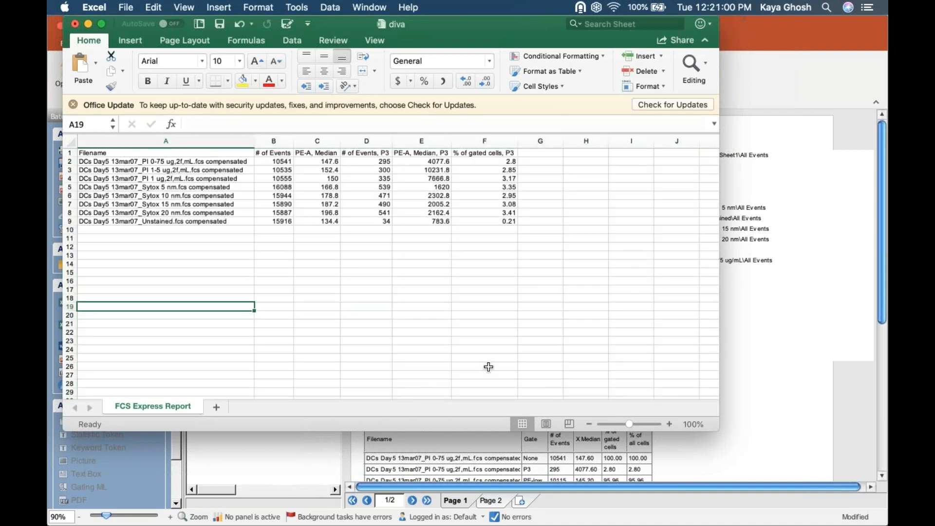
Step: Zoom the Excel report to 110% and examine the first data file's row and the statistics columns B through F
{"action": "left_click", "coordinate": [670, 424]}
{"action": "left_click", "coordinate": [70, 164]}
{"action": "left_click", "coordinate": [71, 168]}
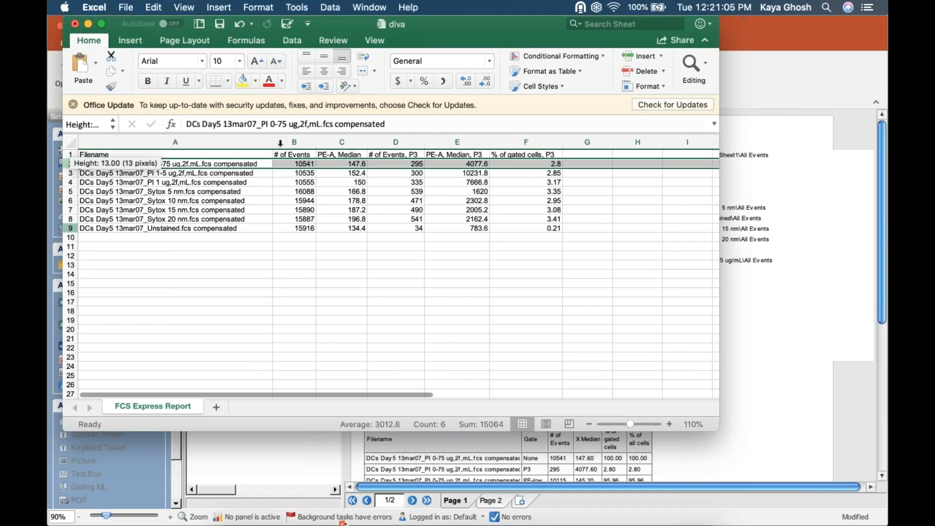
{"action": "left_click", "coordinate": [294, 142]}
{"action": "left_click", "coordinate": [342, 142]}
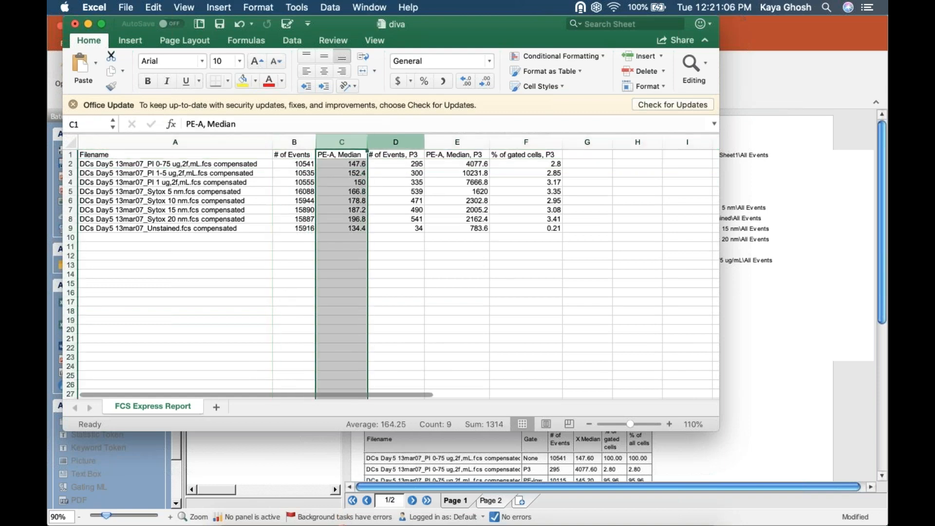
{"action": "left_click", "coordinate": [396, 142]}
{"action": "left_click", "coordinate": [457, 142]}
{"action": "left_click", "coordinate": [526, 143]}
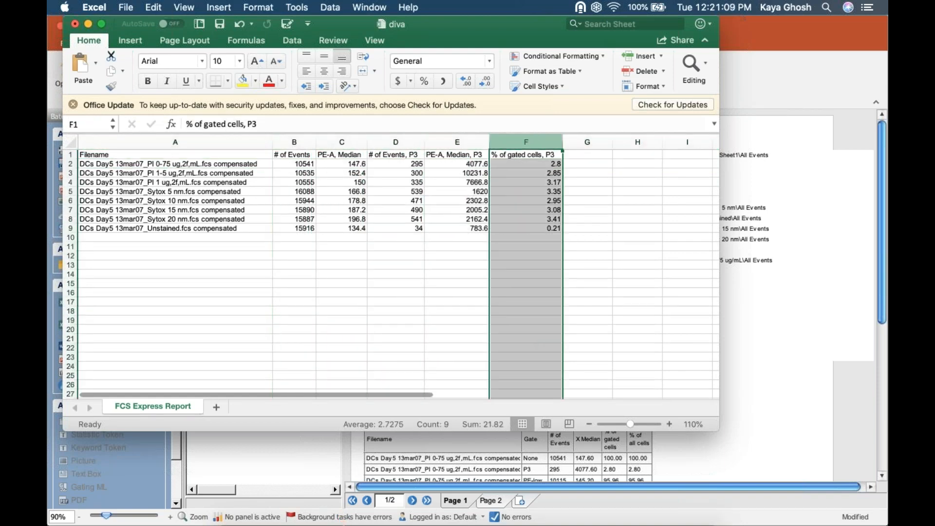
{"action": "mouse_move", "coordinate": [156, 525]}
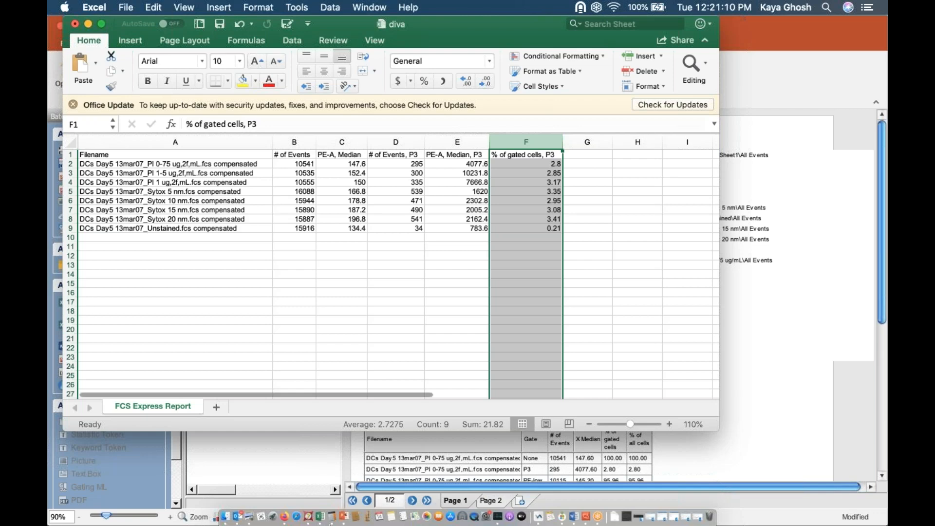